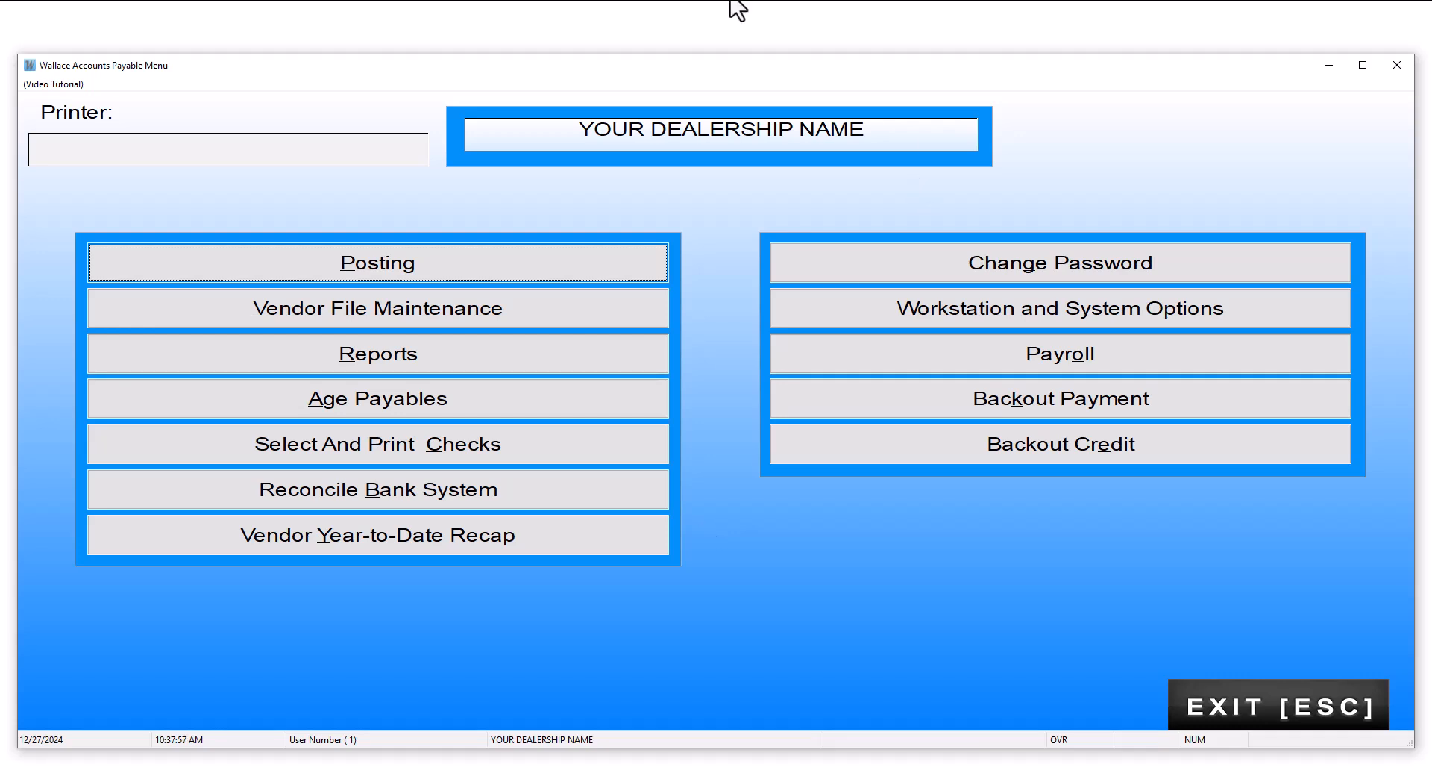
Open the preselected vendor's record in vendor maintenance and check its G/L account multi post code.
left_click(382, 310)
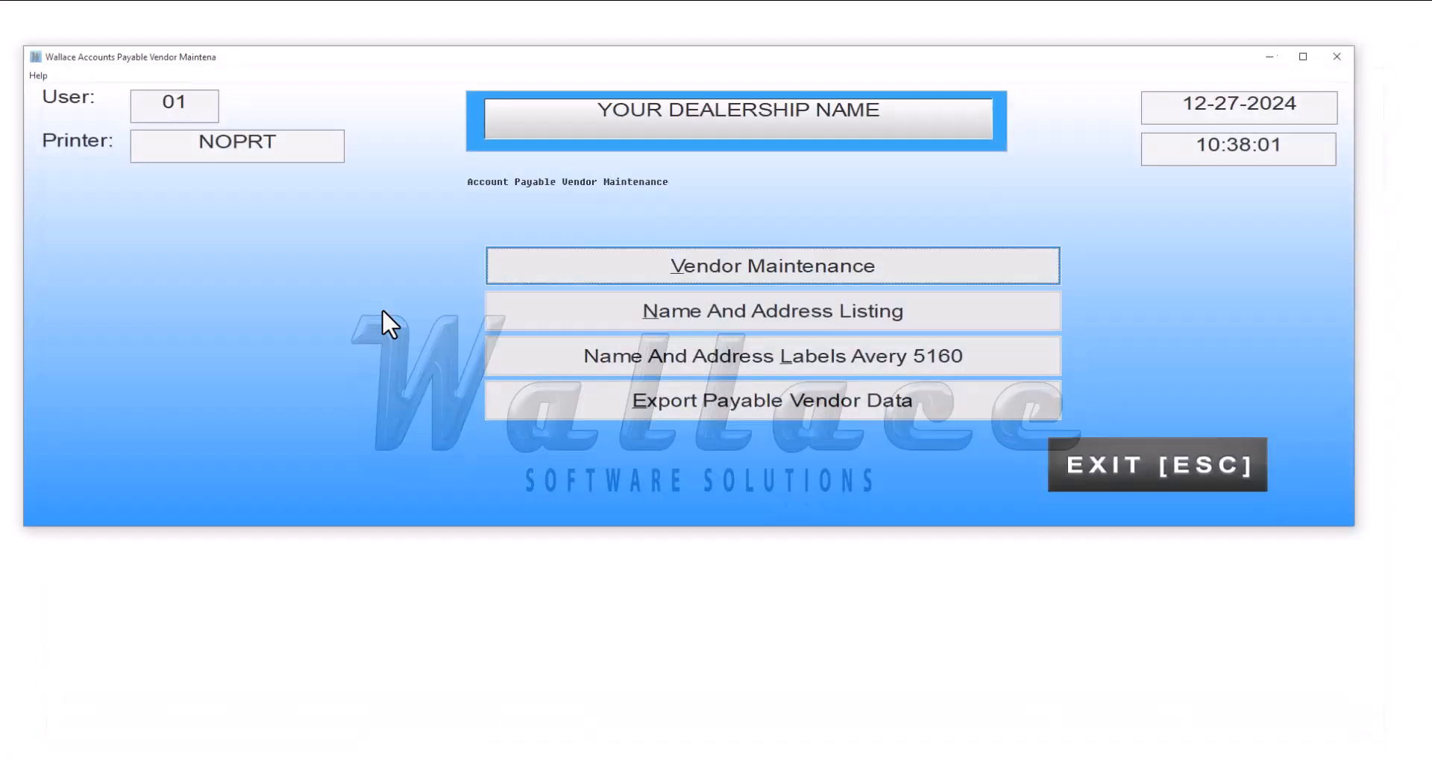
left_click(755, 282)
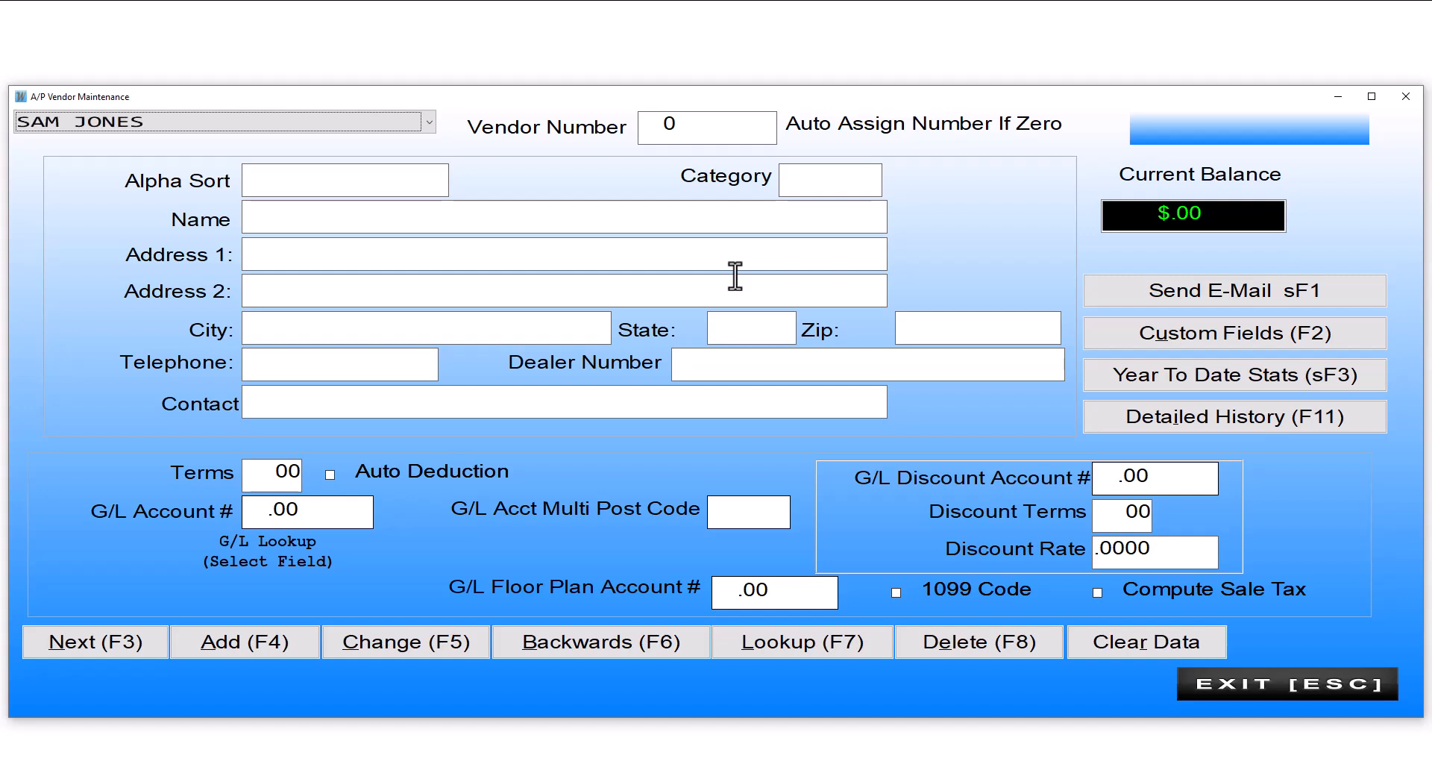
key("Return")
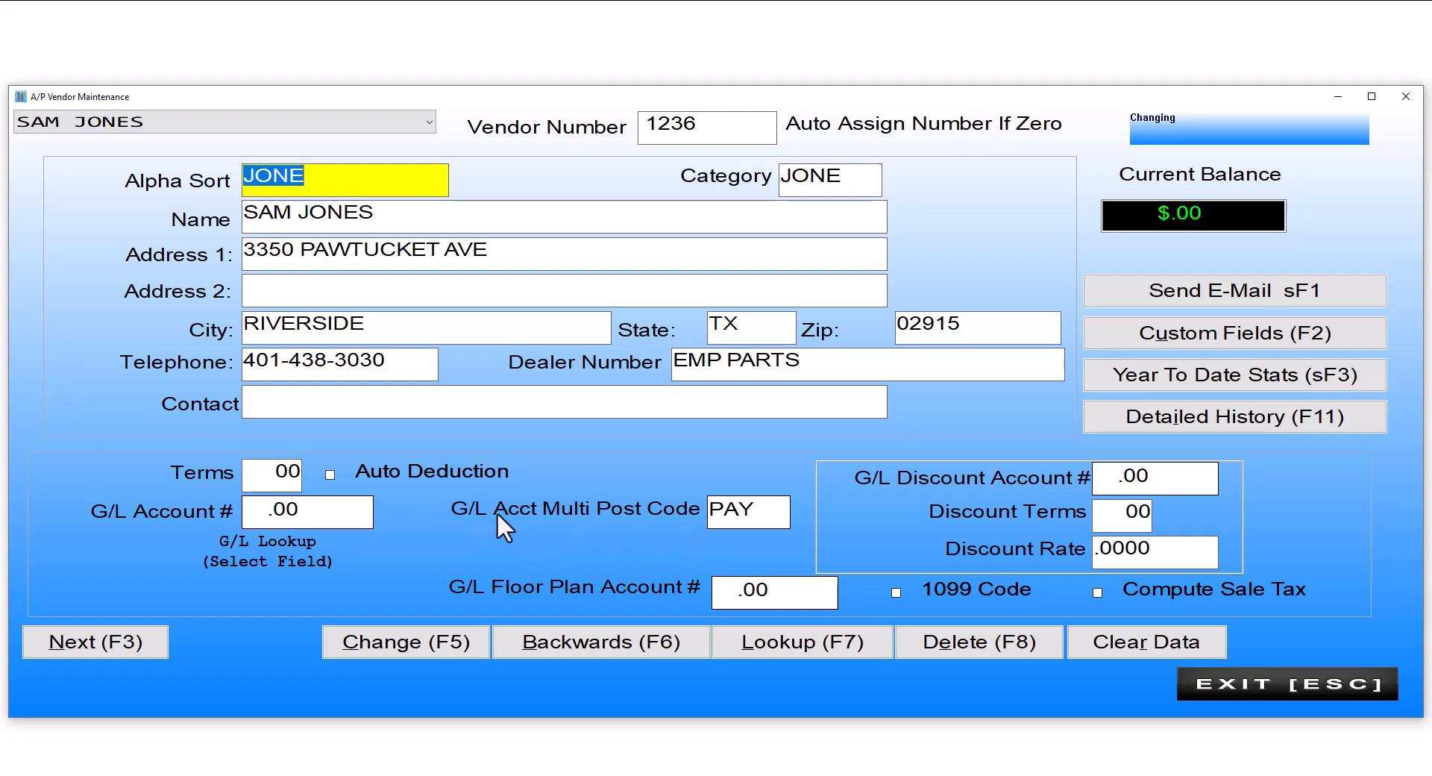
double_click(742, 514)
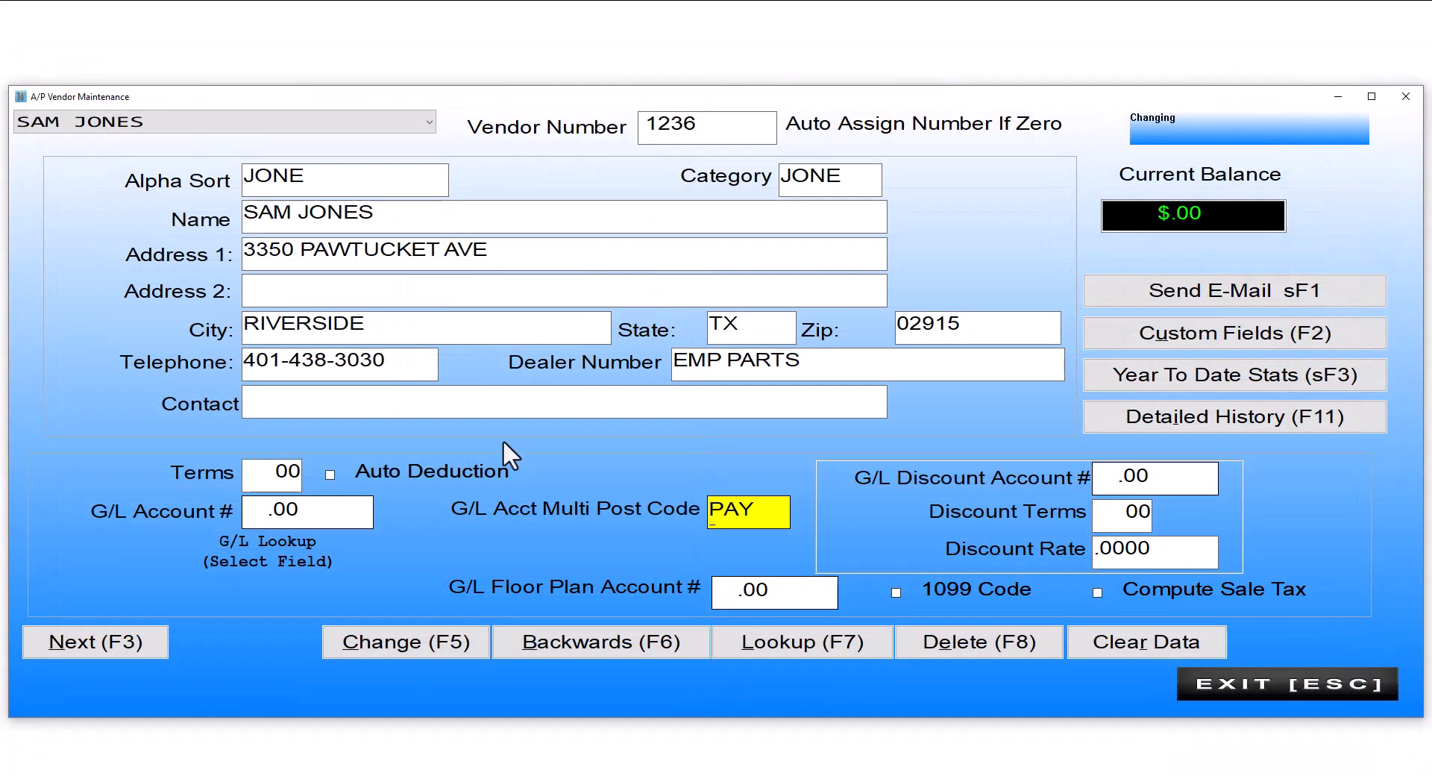
key("Escape")
Start a new bill for the preselected vendor in payables posting and set the invoice number to 12/01/24.
left_click(446, 261)
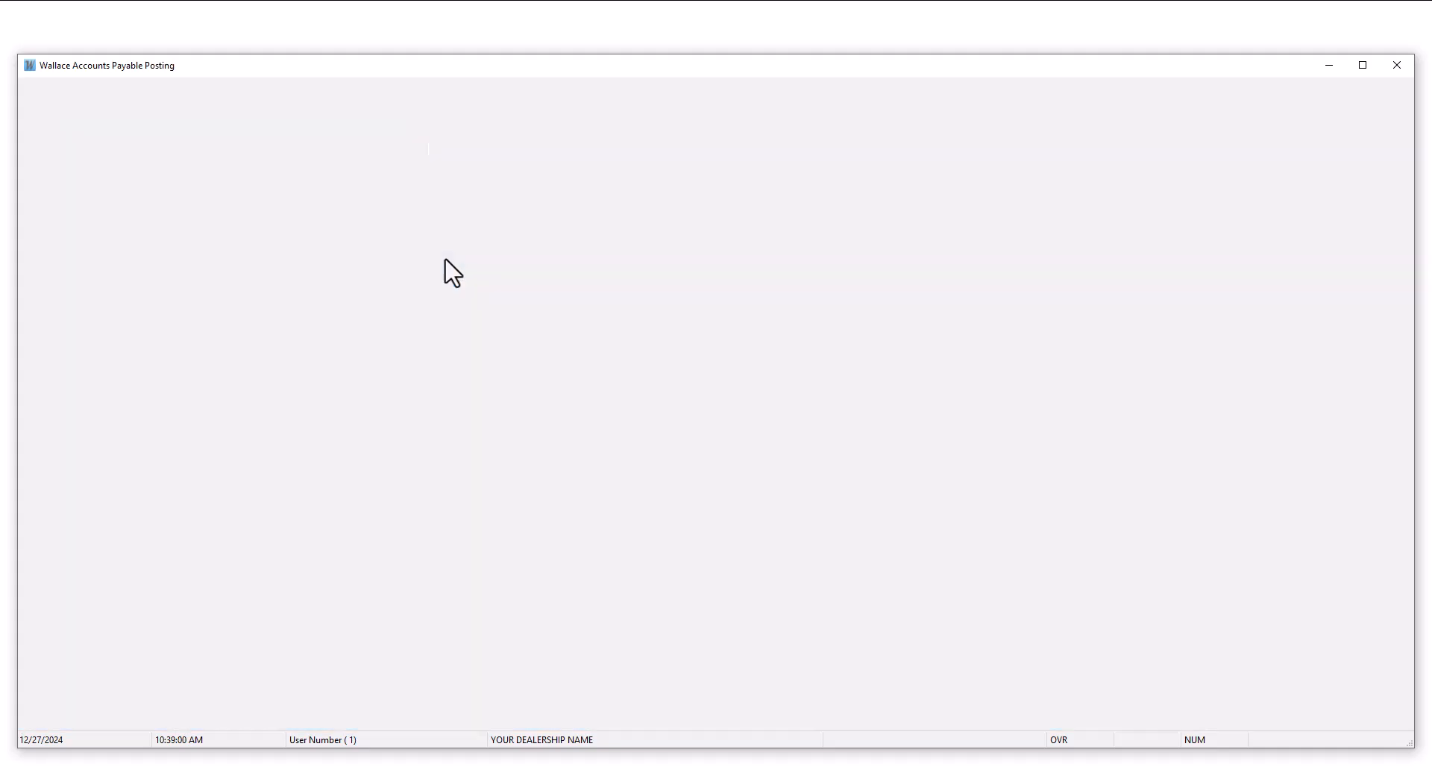
left_click(460, 240)
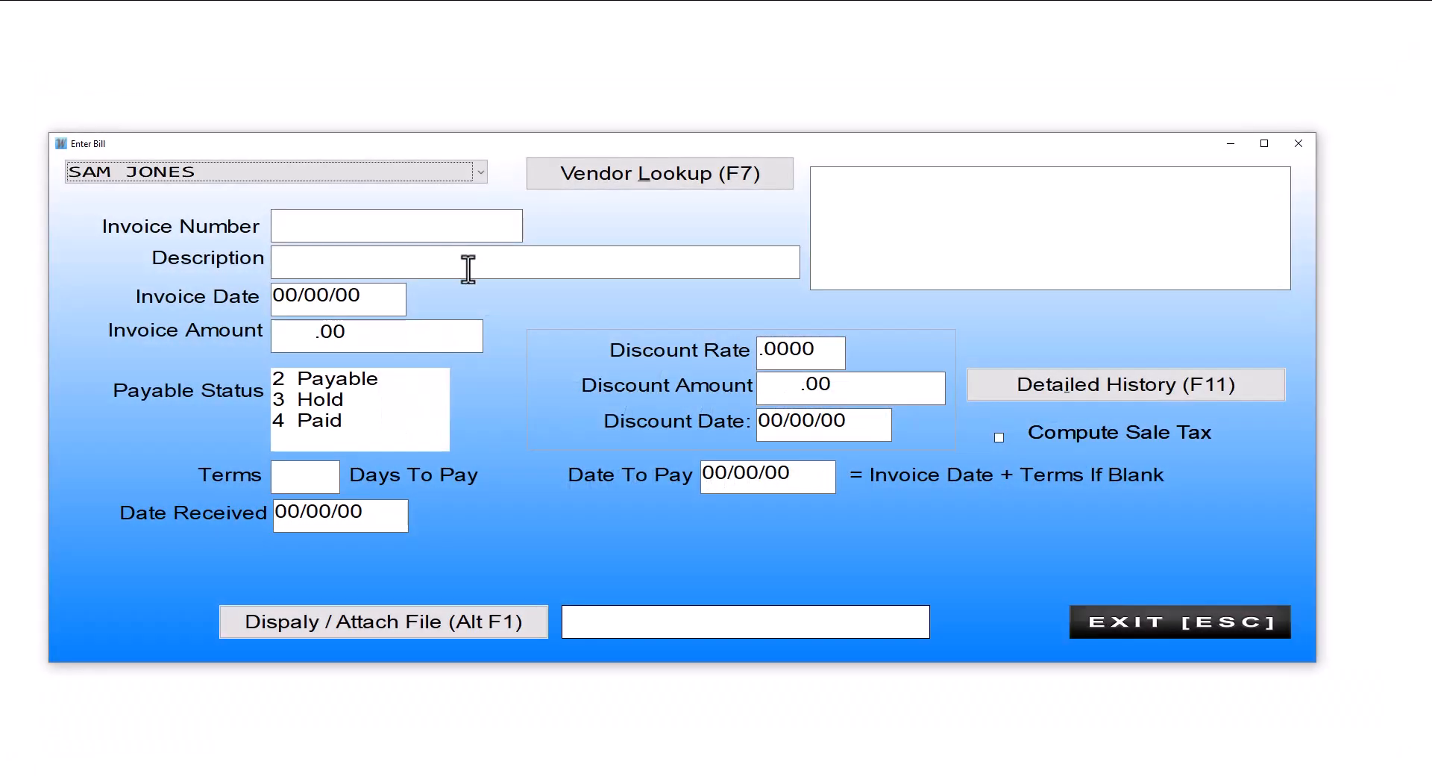
key("Return")
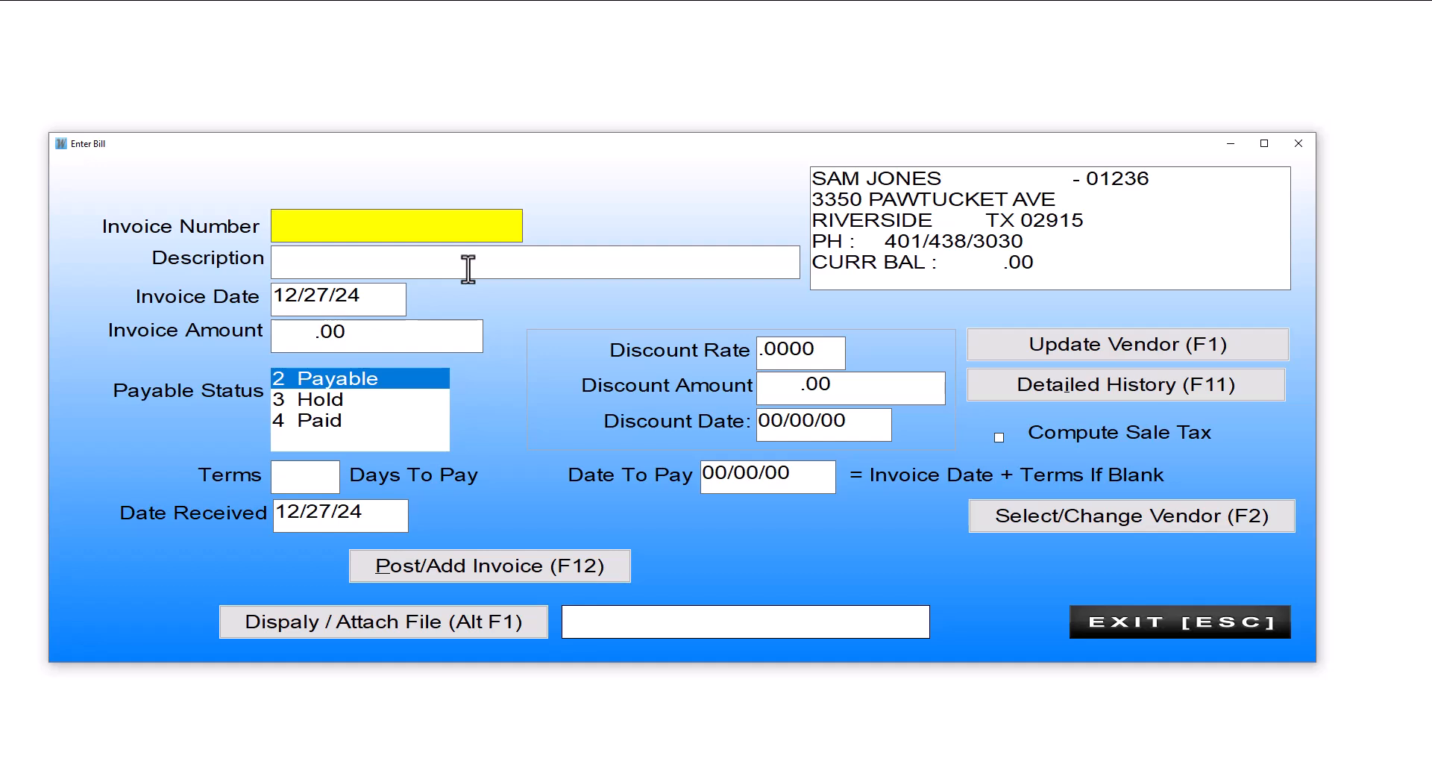
type("12/01/24")
key("Return")
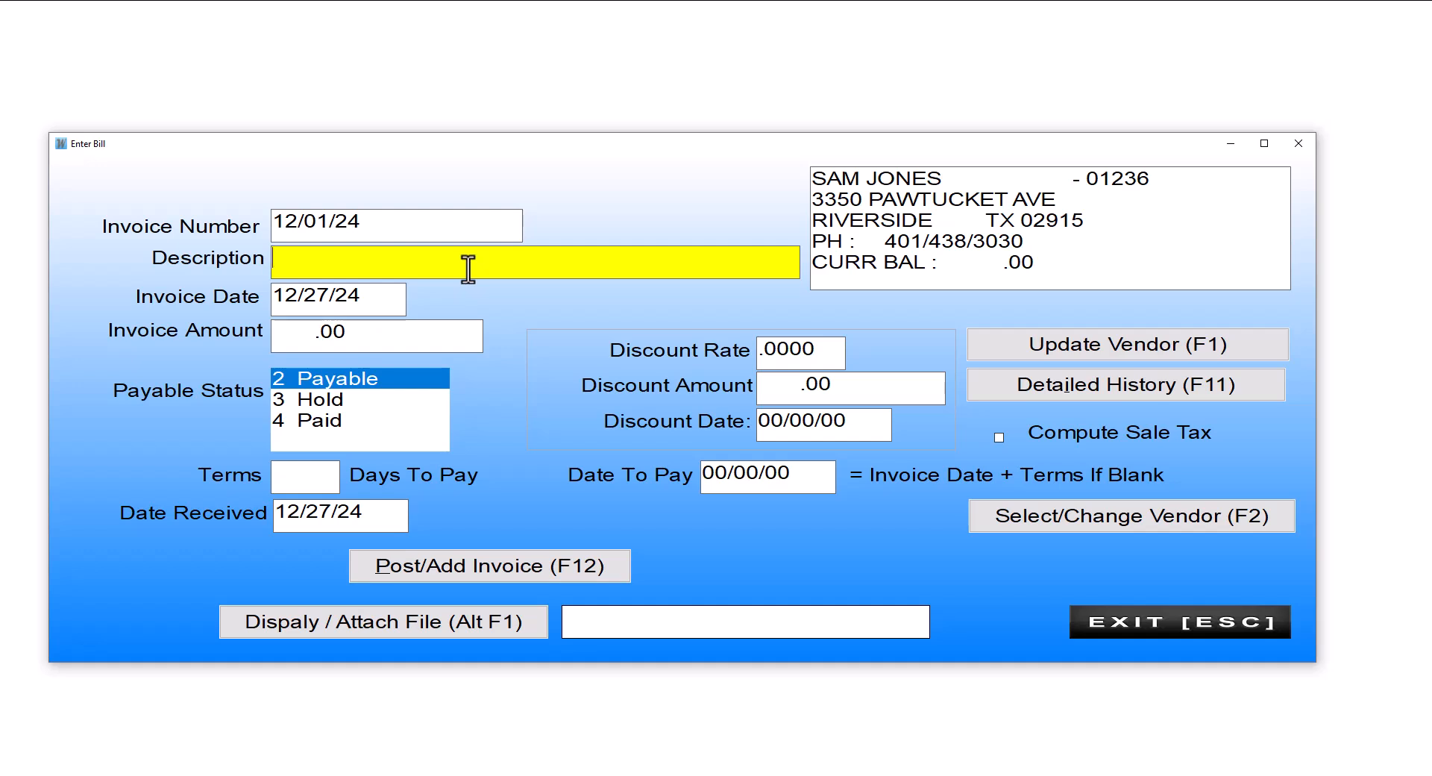
Leave the description blank, keep the proposed invoice date, and set the invoice amount to 2,000.00 with payable status Paid.
key("Return")
key("Return")
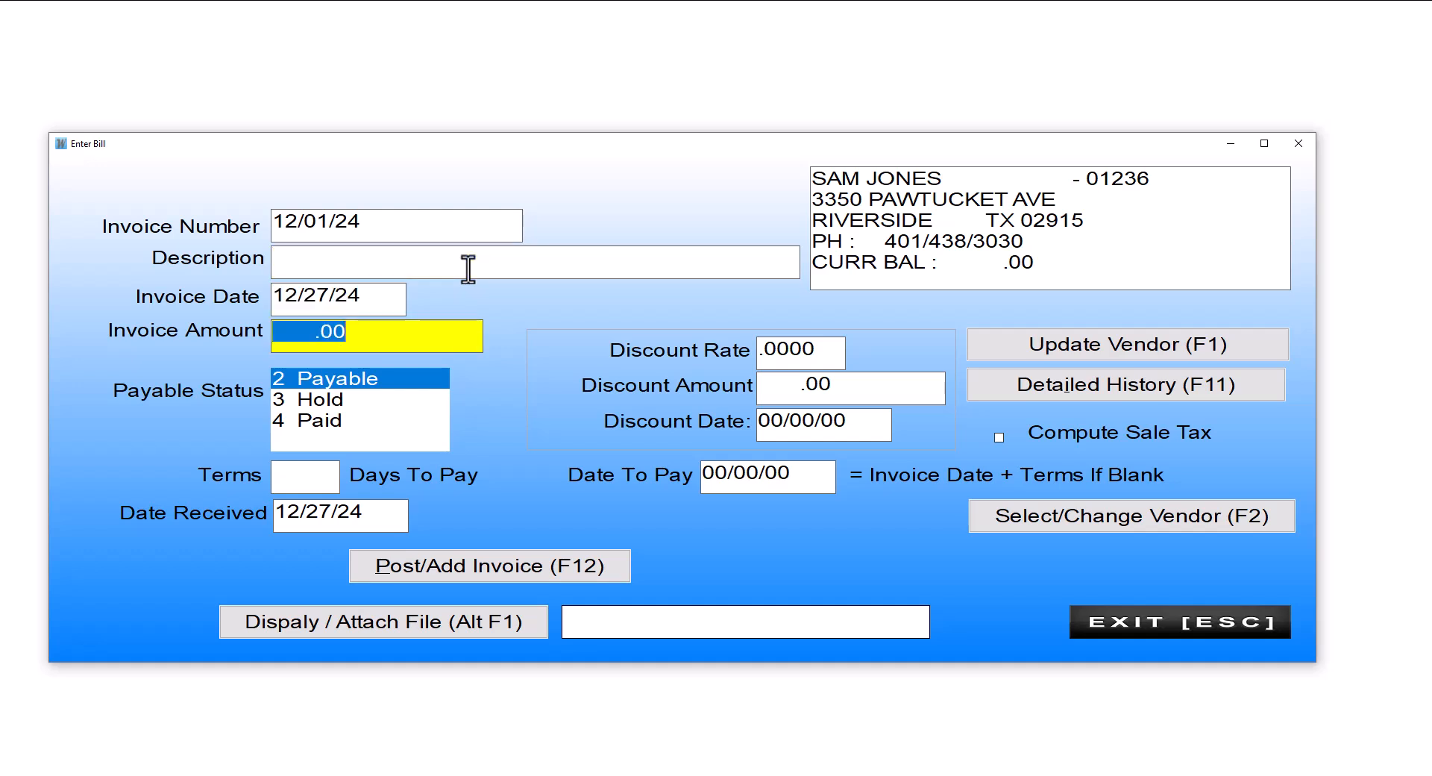
type("2000")
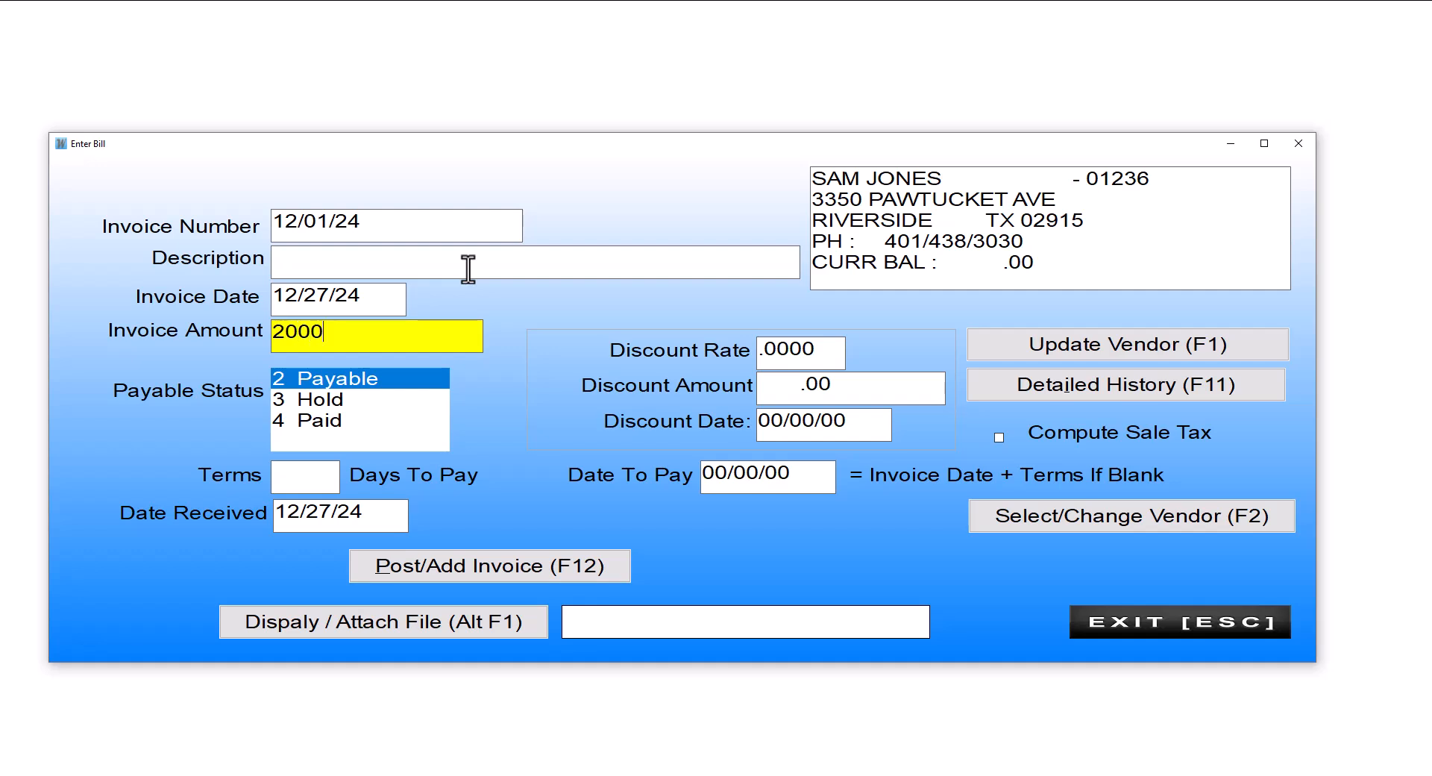
key("Return")
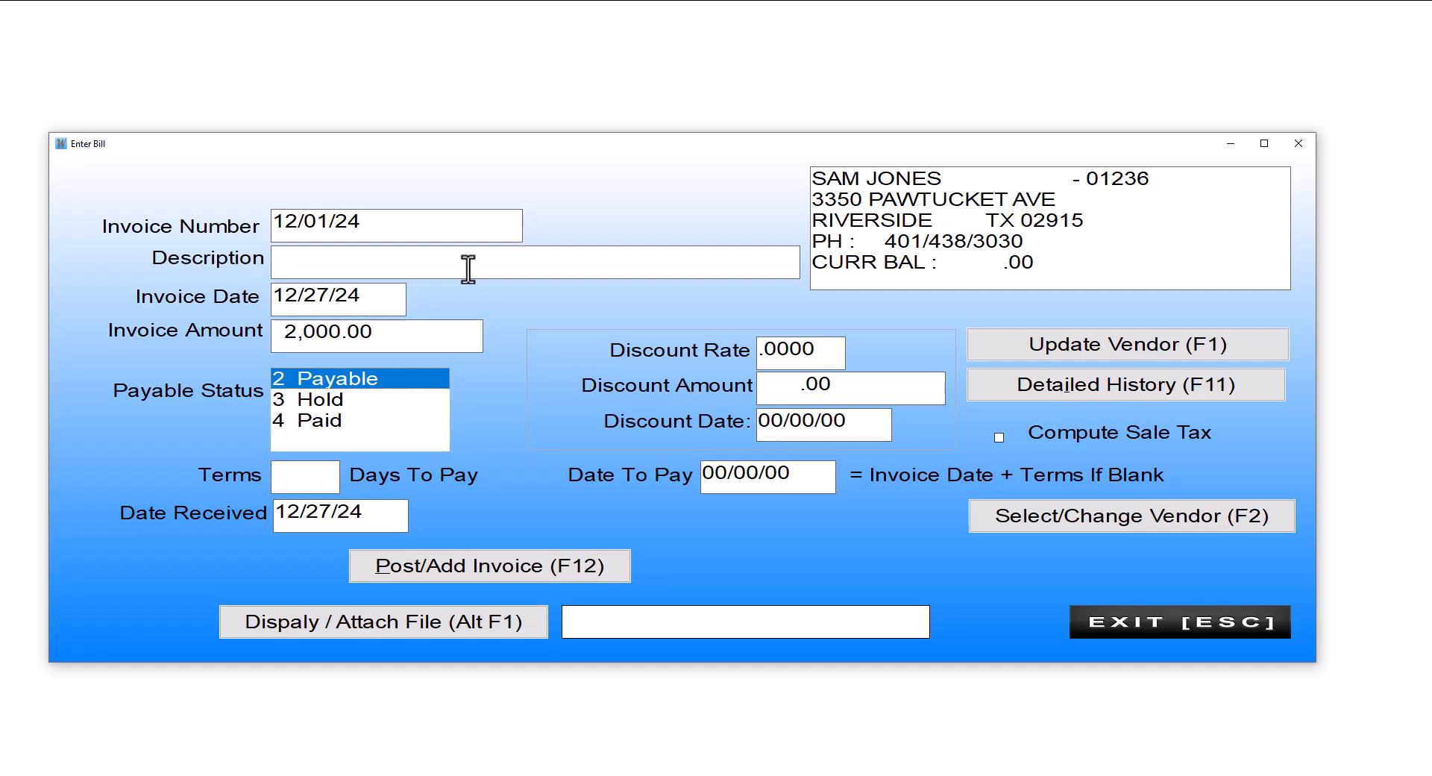
left_click(318, 422)
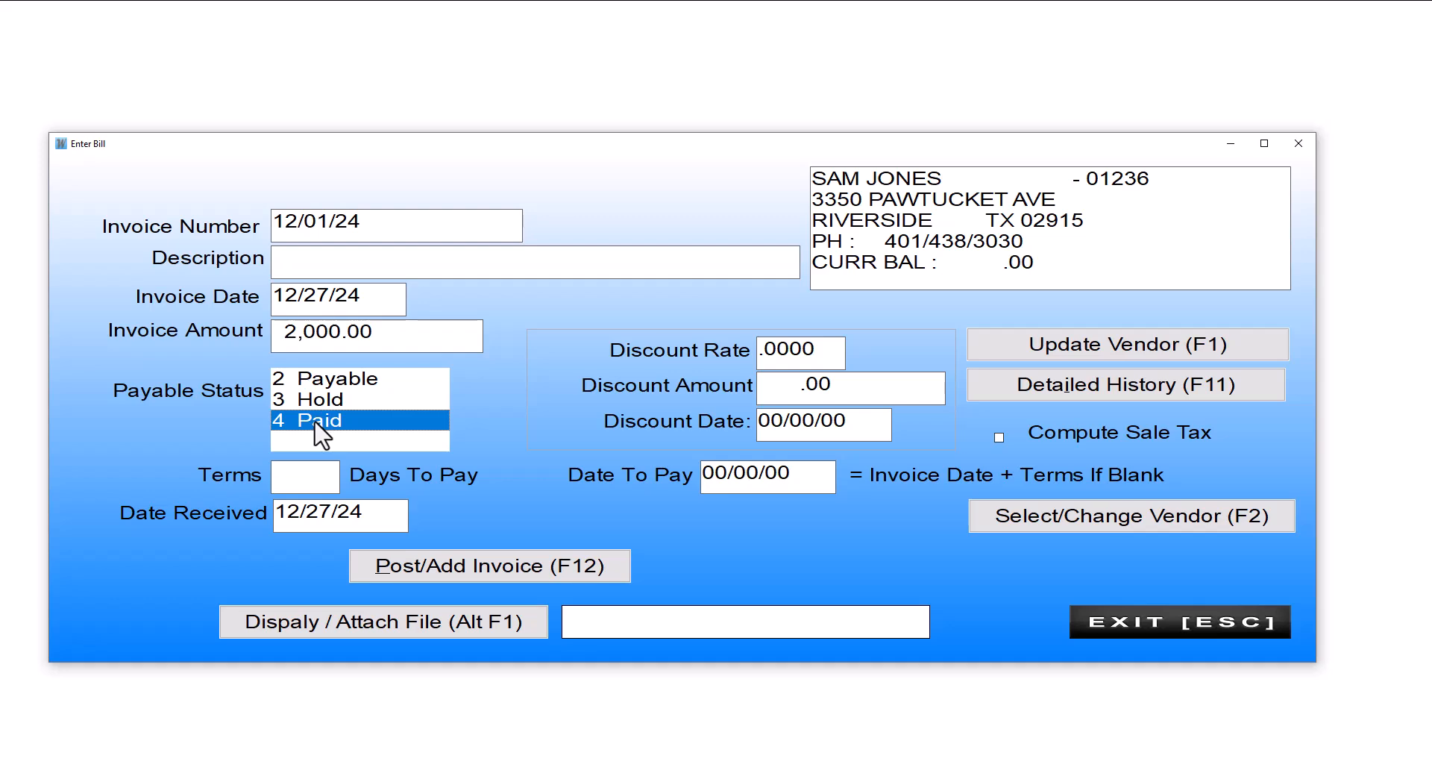
Post the invoice and choose 001-BANK USA as the payment bank.
left_click(459, 565)
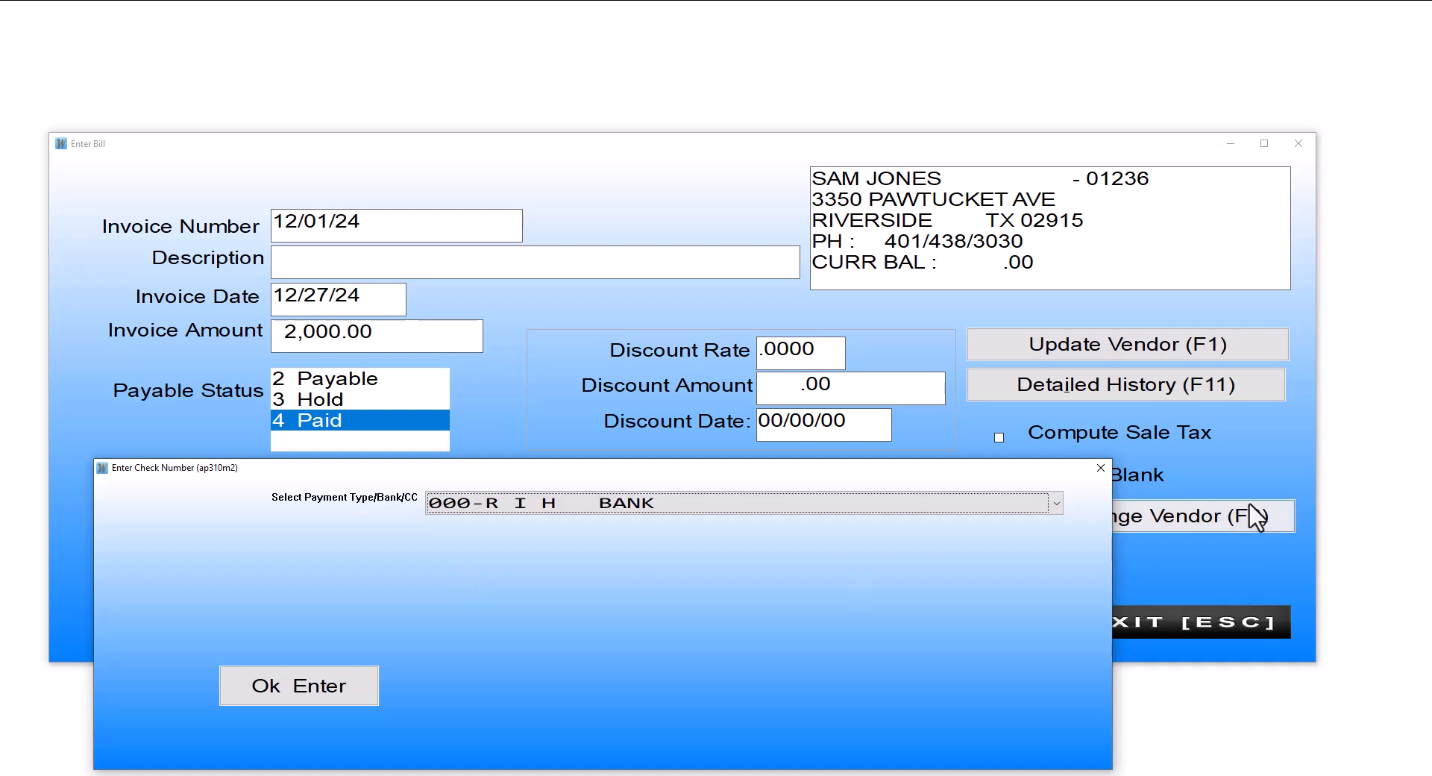
left_click(1056, 502)
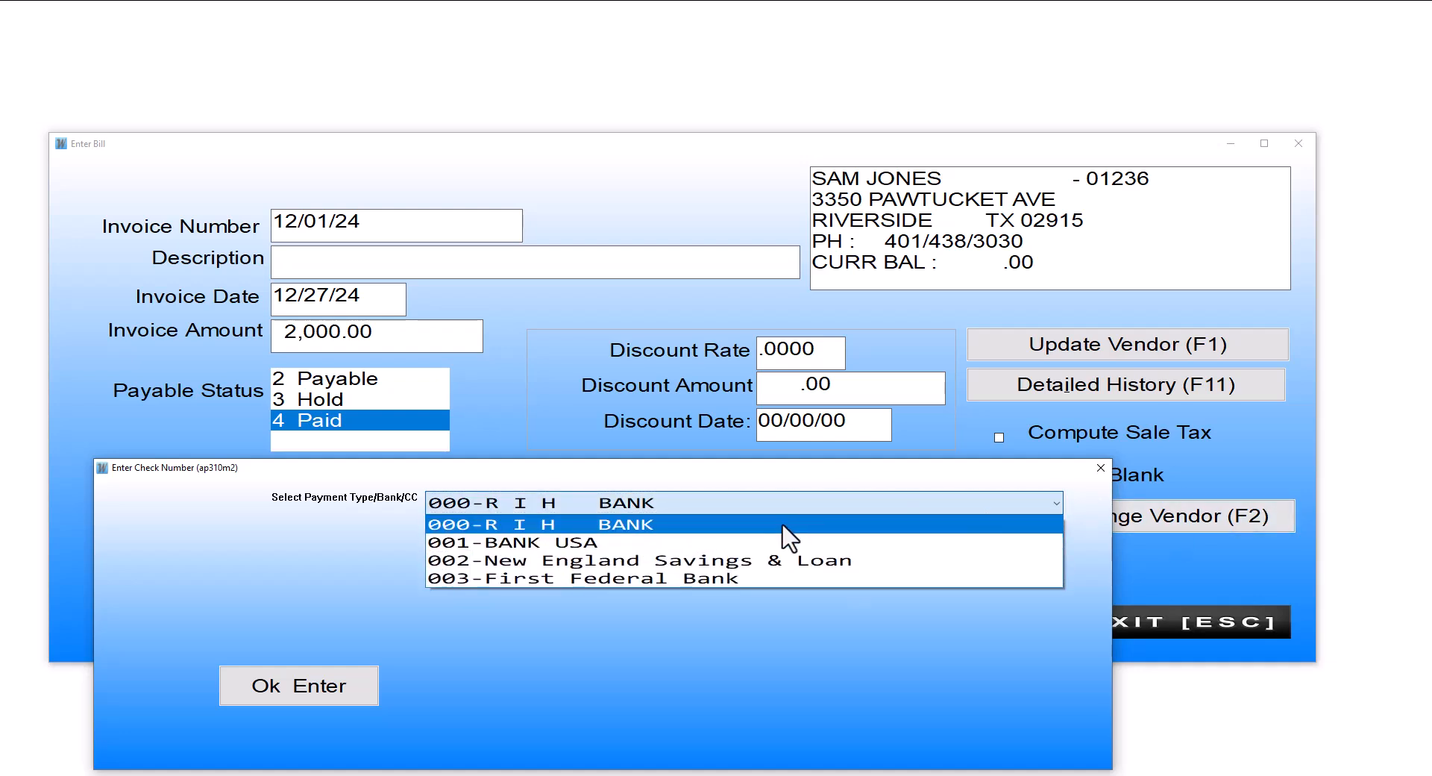
left_click(597, 543)
left_click(360, 685)
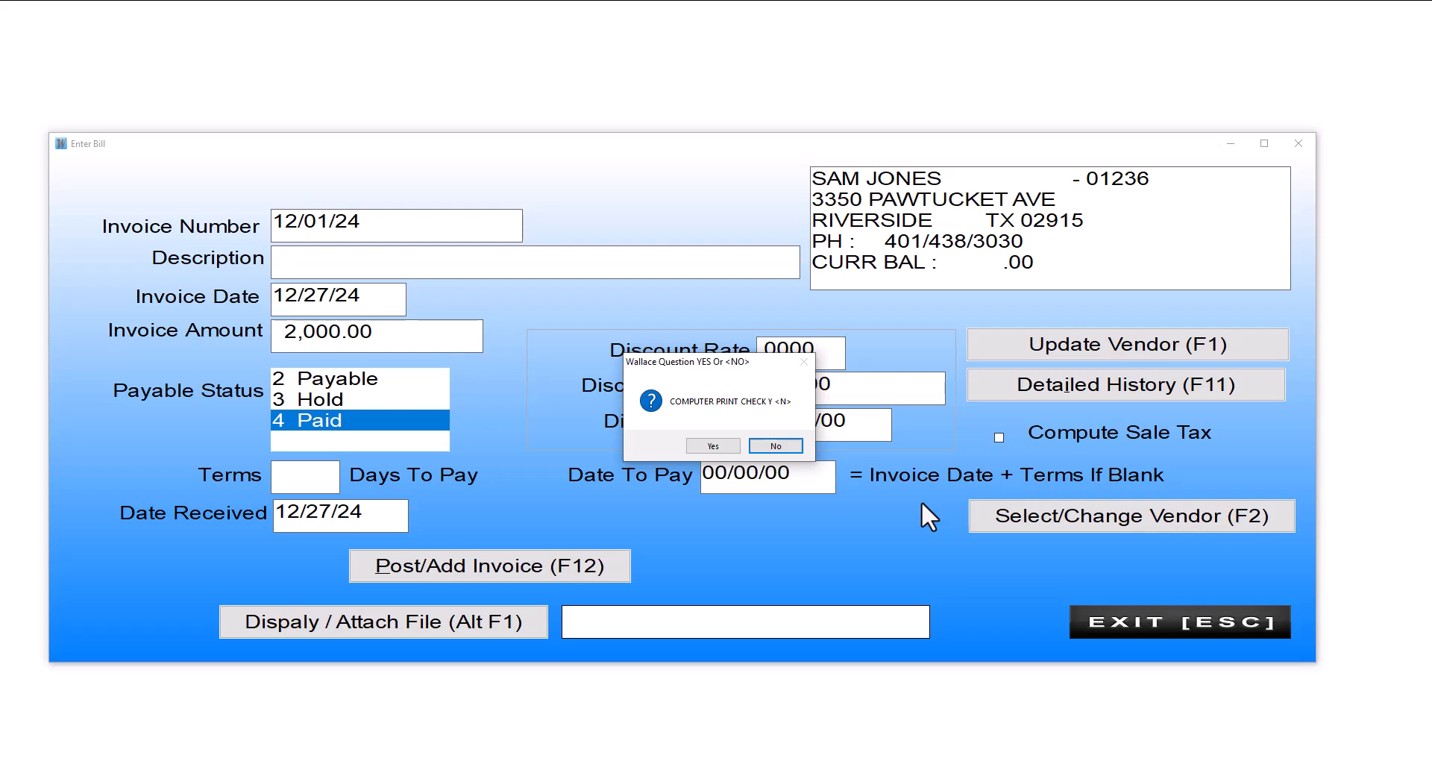
Record the payment as manual check 200 with the proposed check date, without computer printing, and approve the posting.
key("Return")
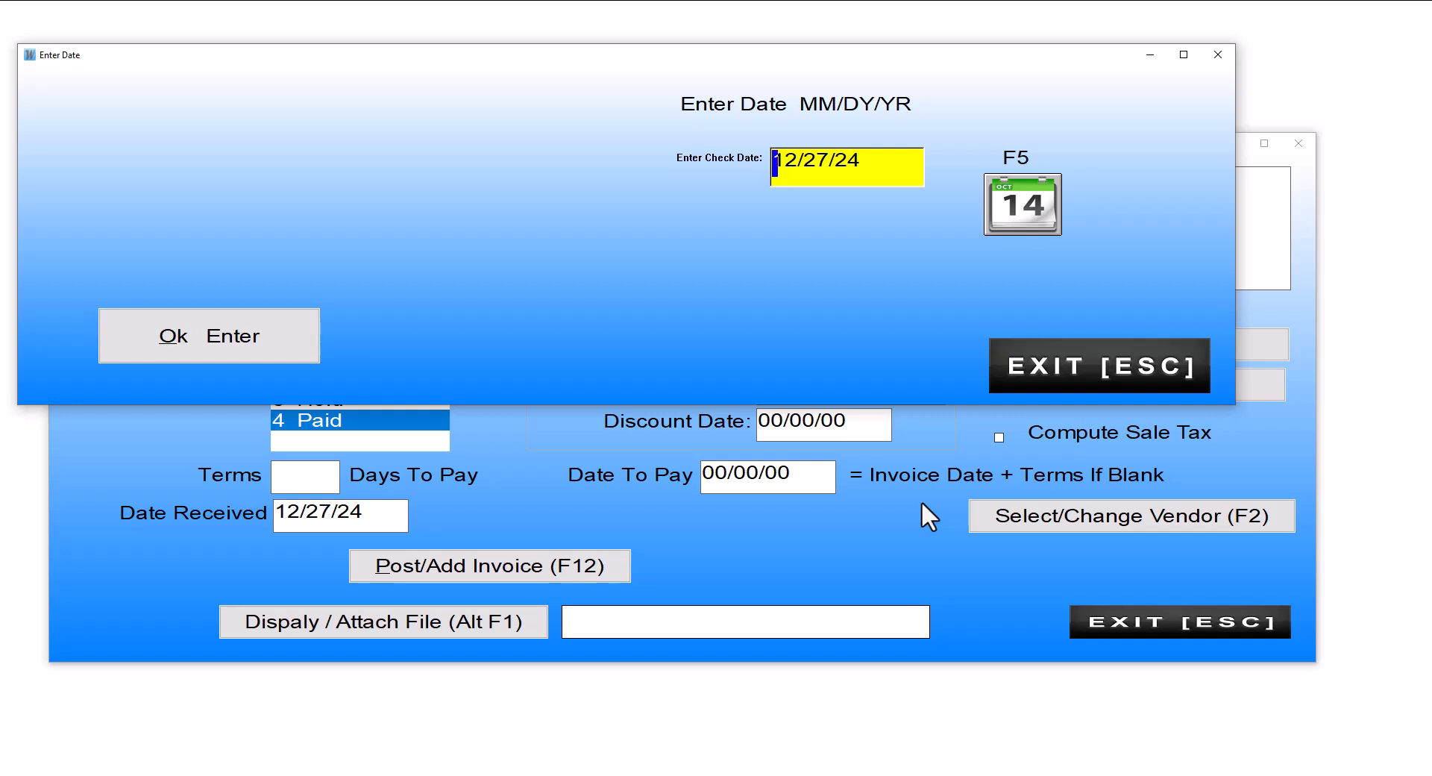
key("Return")
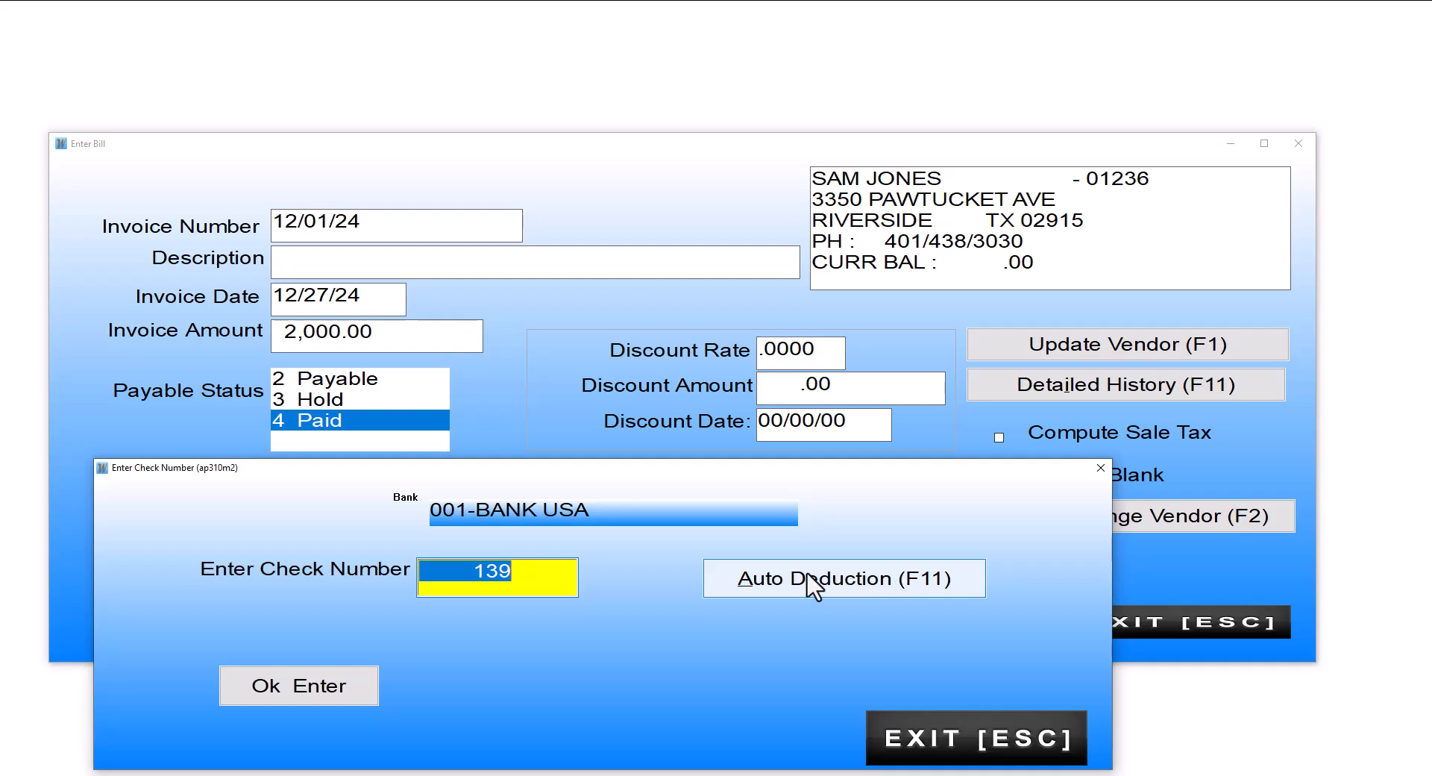
type("200")
key("Return")
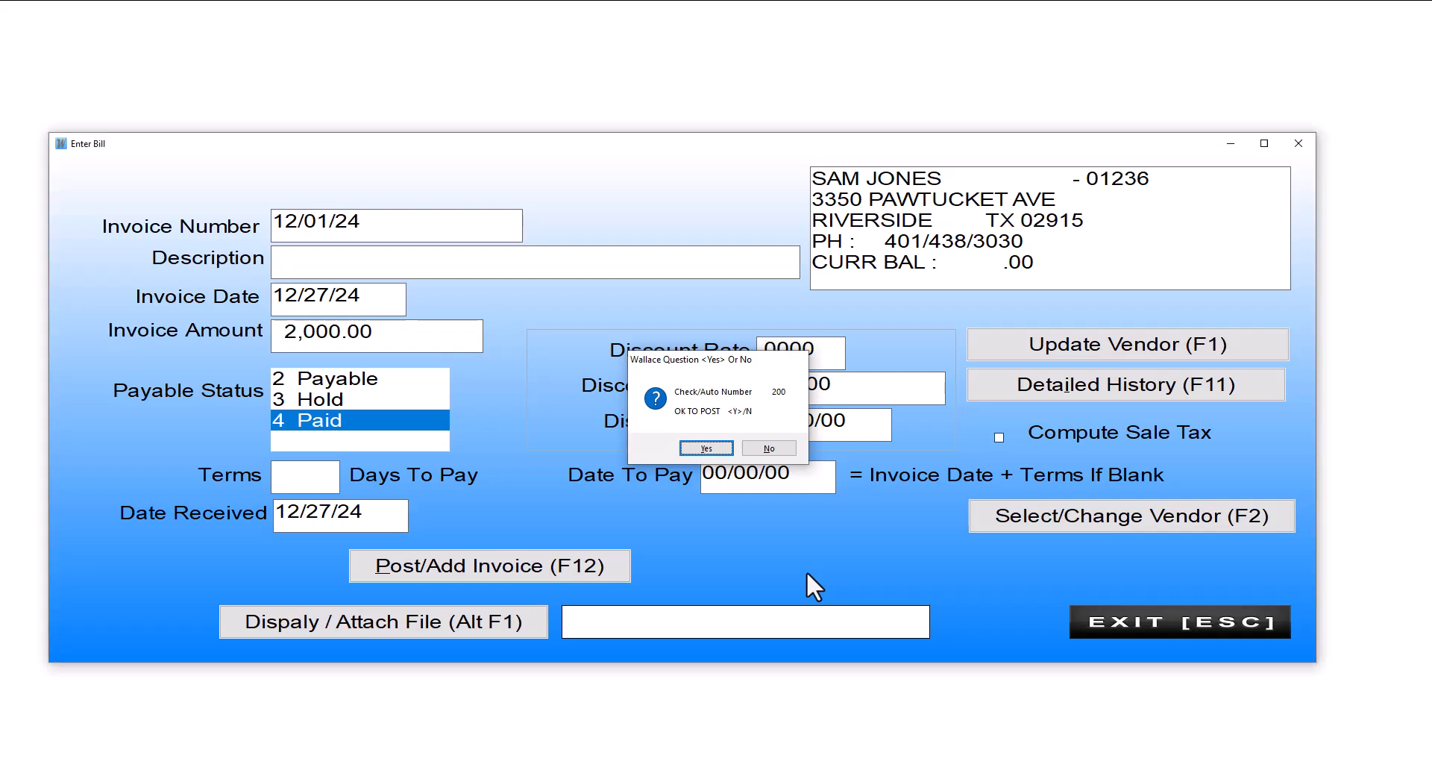
key("Return")
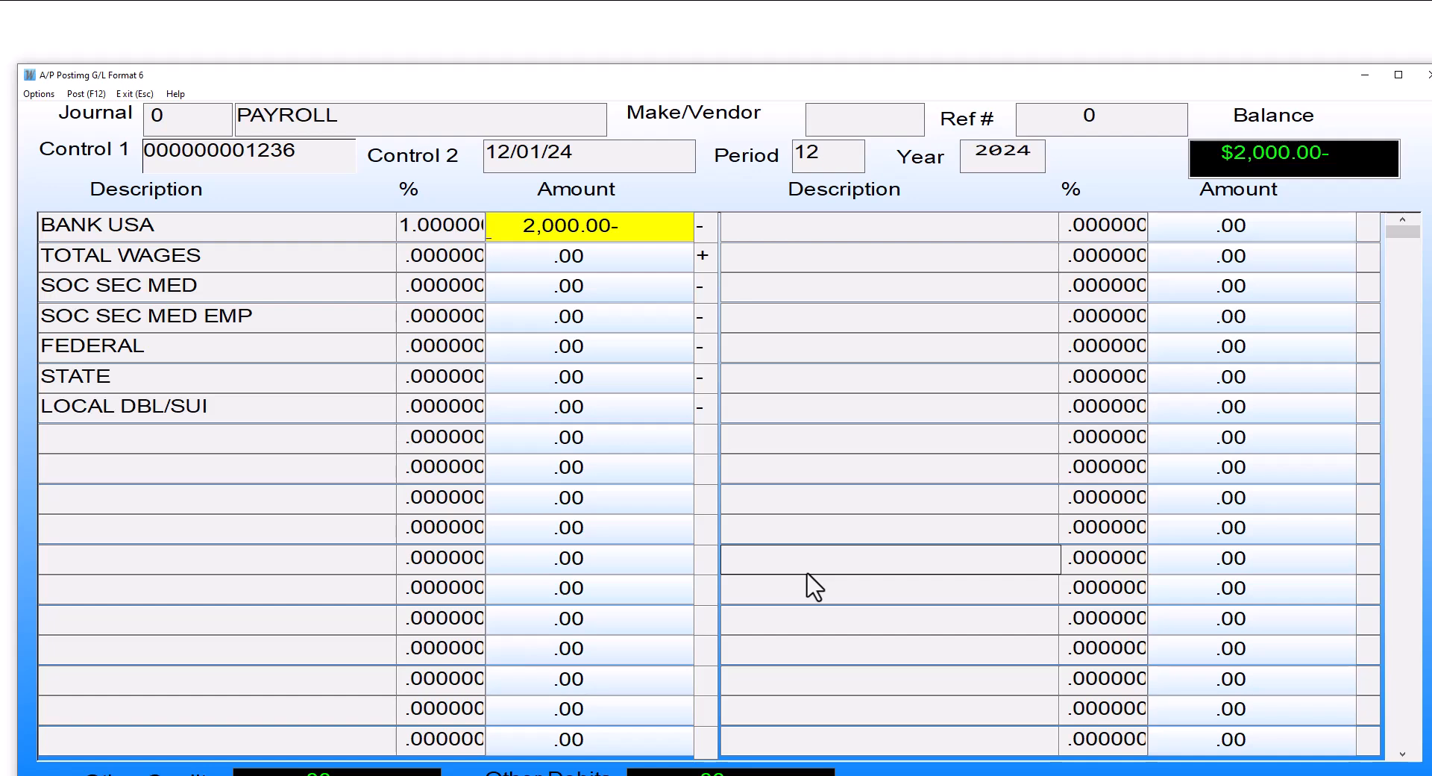
Keep the BANK USA amount and enter 2,500.00 for TOTAL WAGES in the payroll journal.
key("Return")
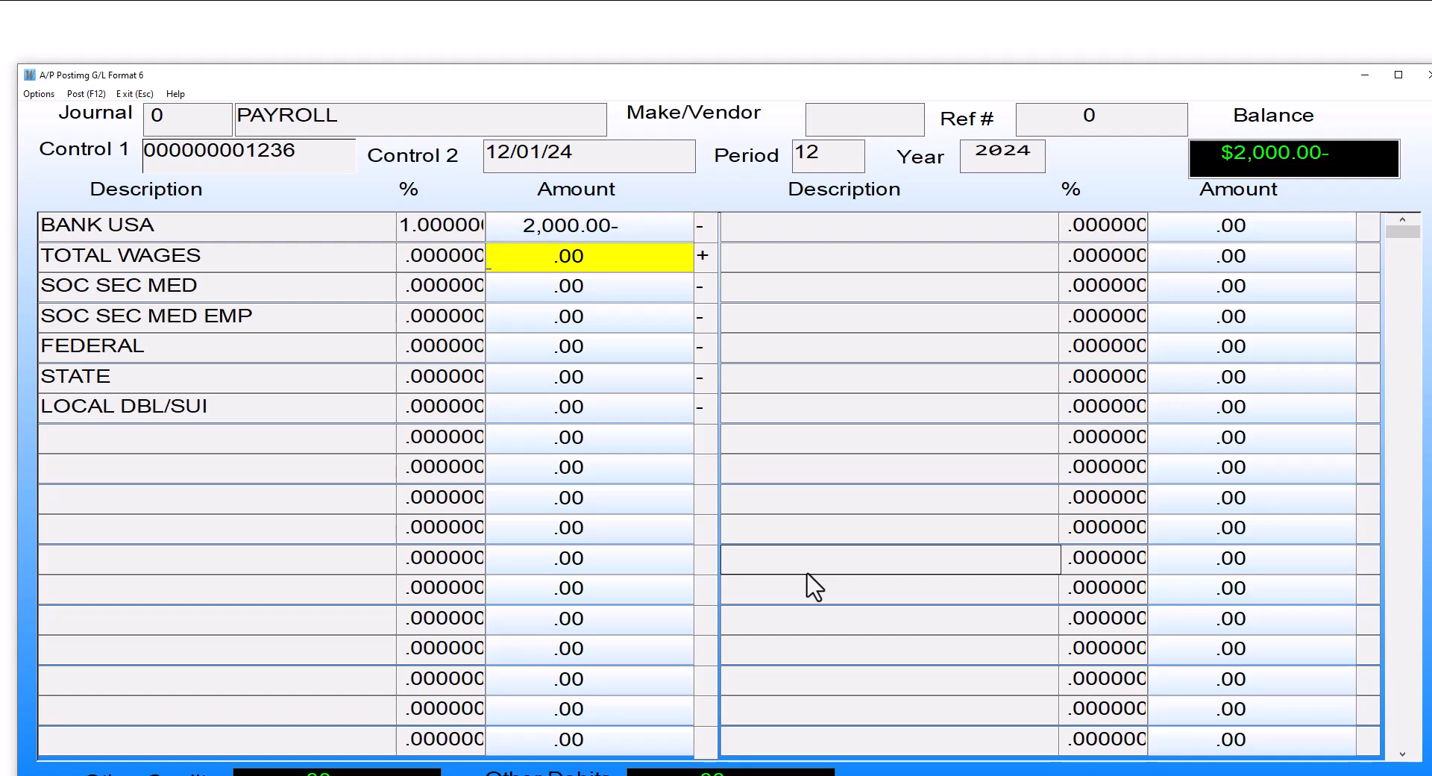
type("2500")
key("Return")
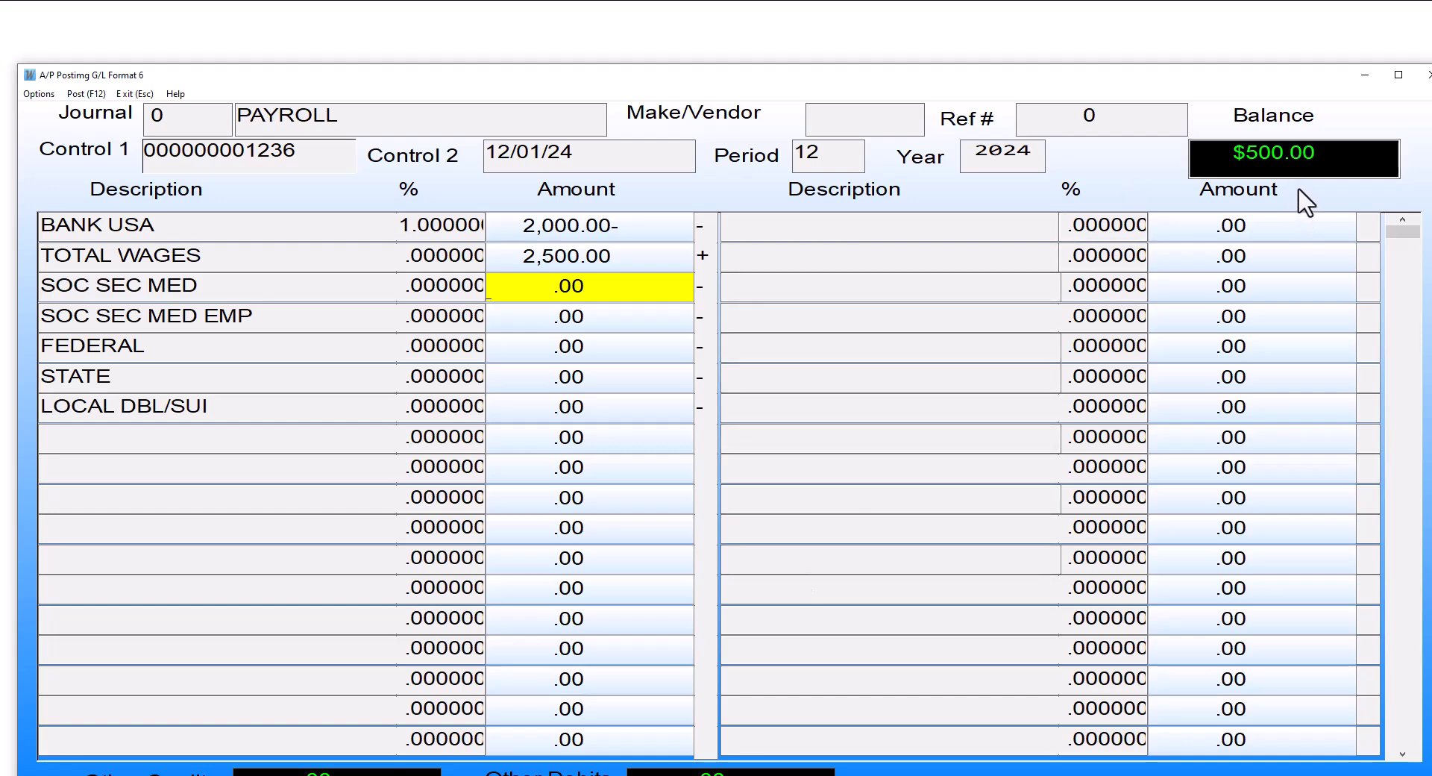
Enter 100.00 each for SOC SEC MED, SOC SEC MED EMP, FEDERAL, STATE and LOCAL DBL/SUI, and post the payroll entry.
type("10")
key("Return")
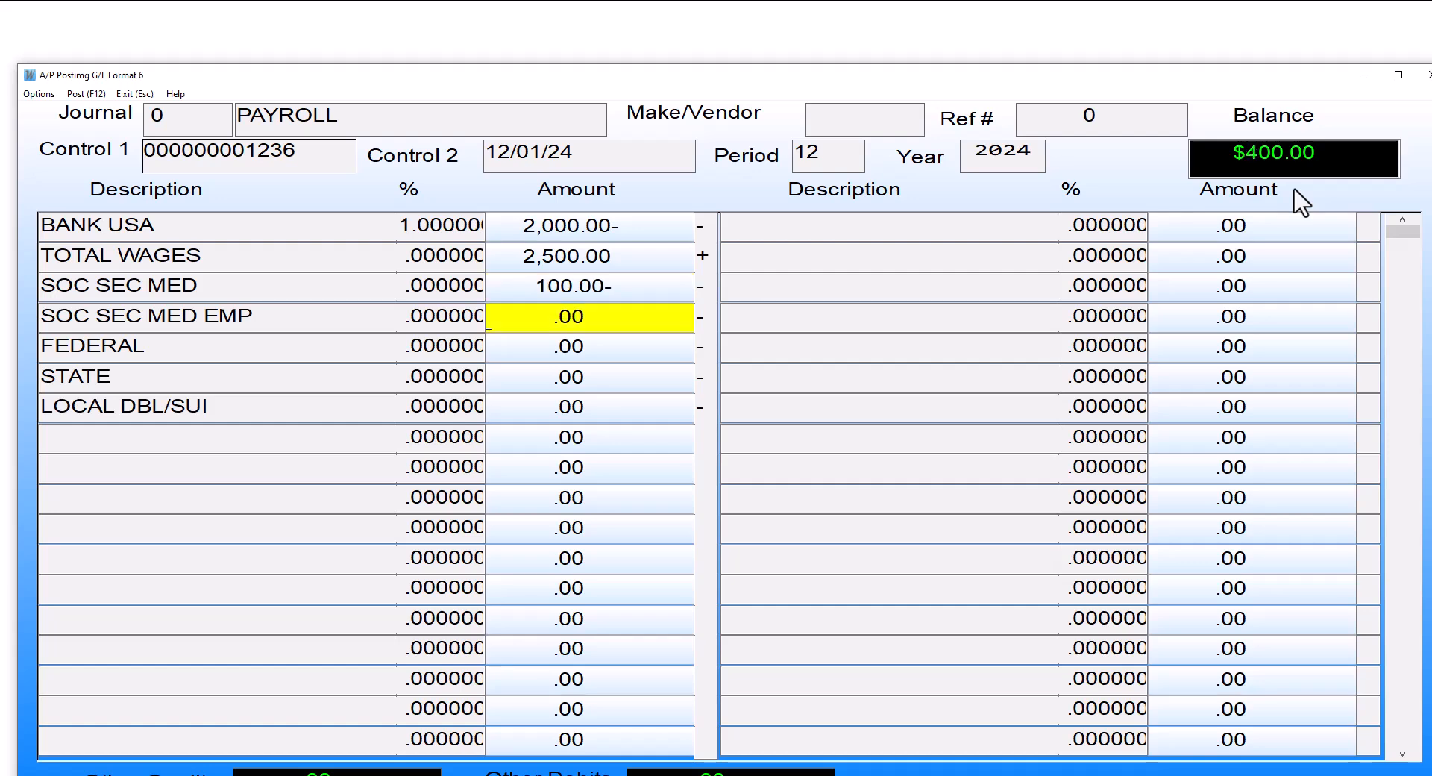
type("100")
key("Return")
type("1")
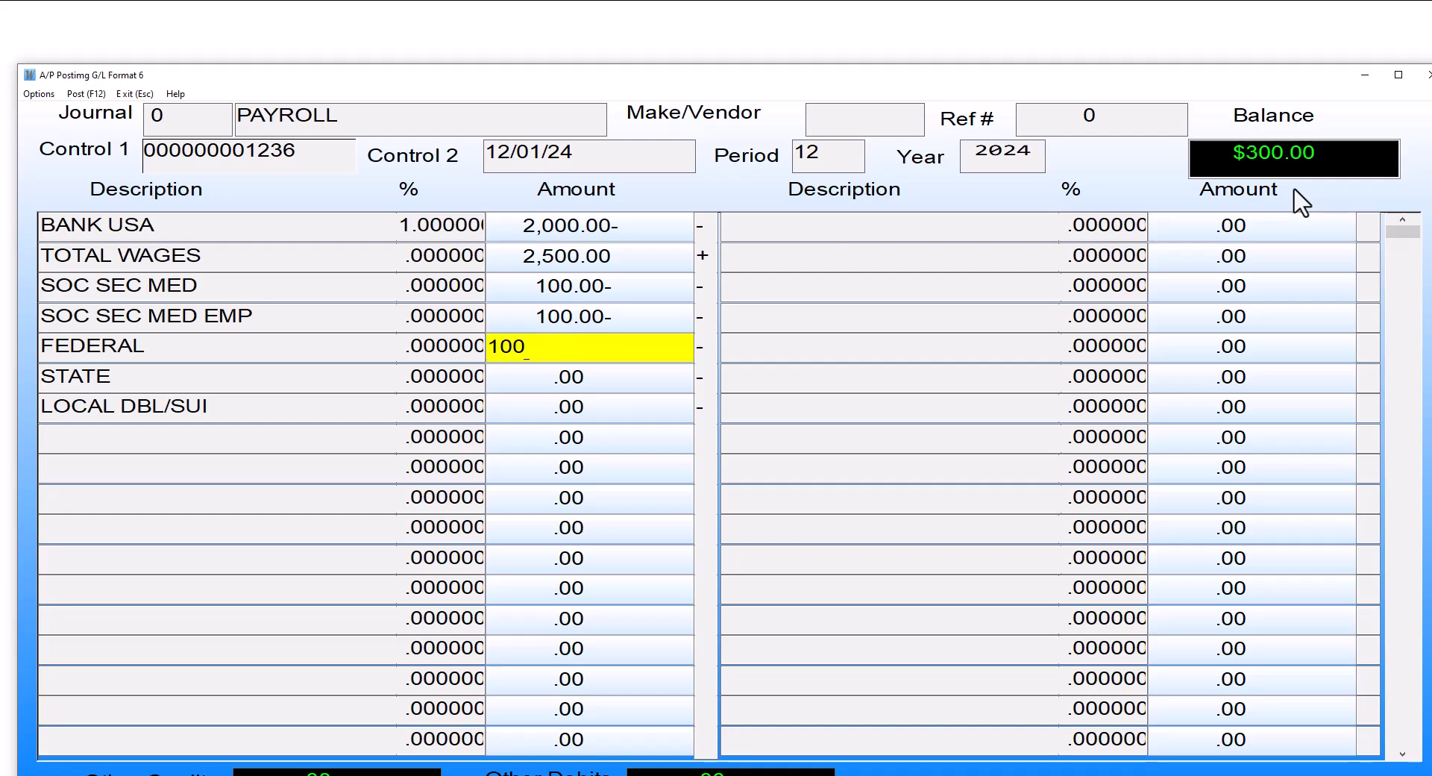
key("Return")
type("100")
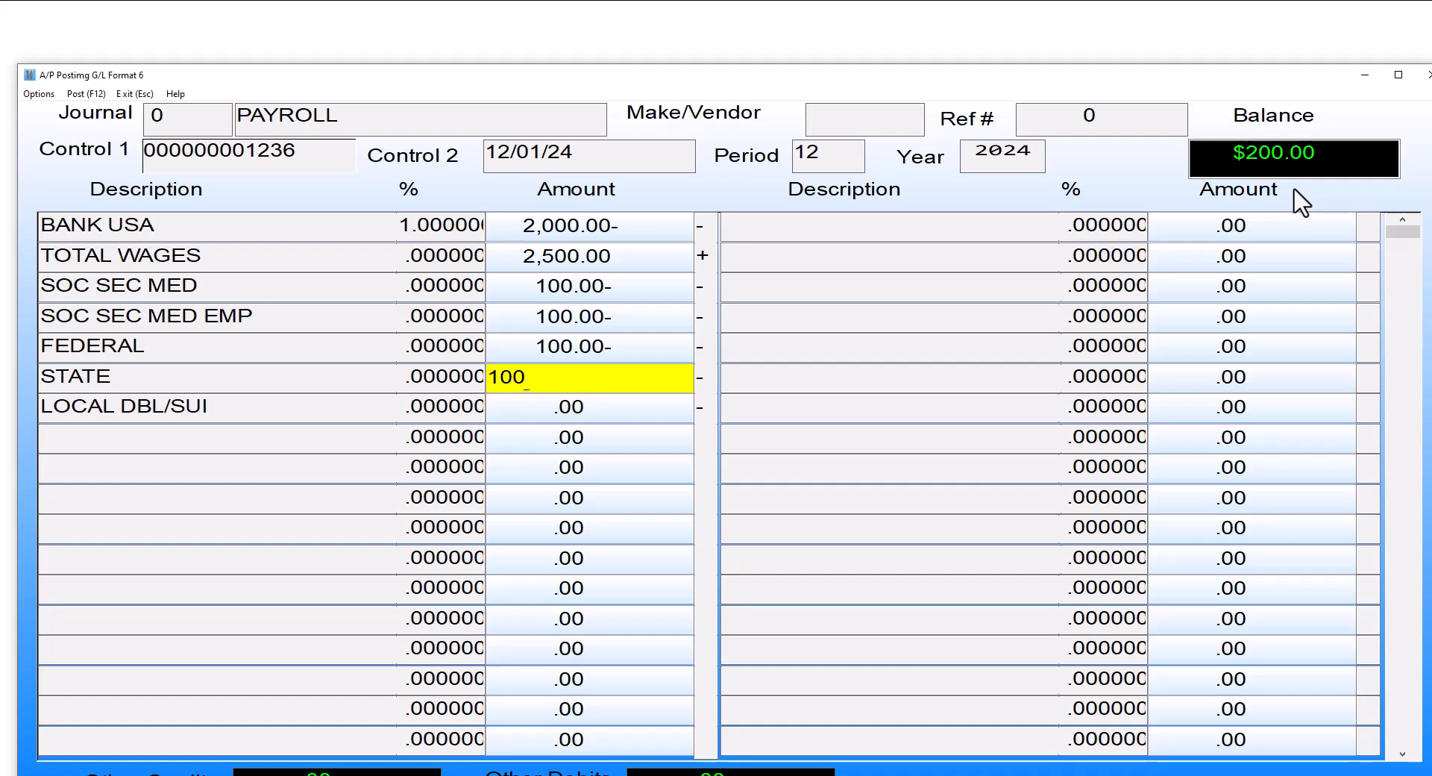
key("Return")
type("100")
key("Return")
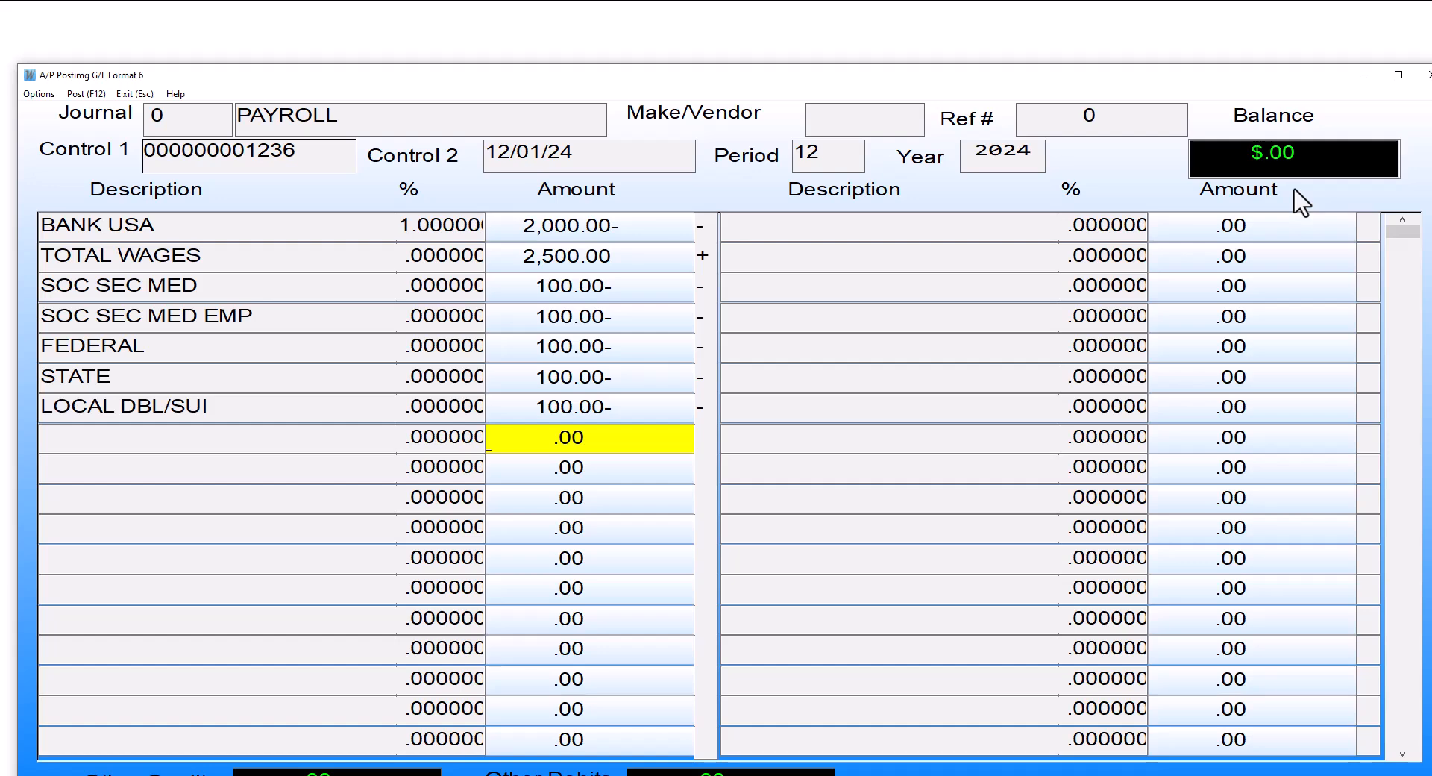
left_click(86, 94)
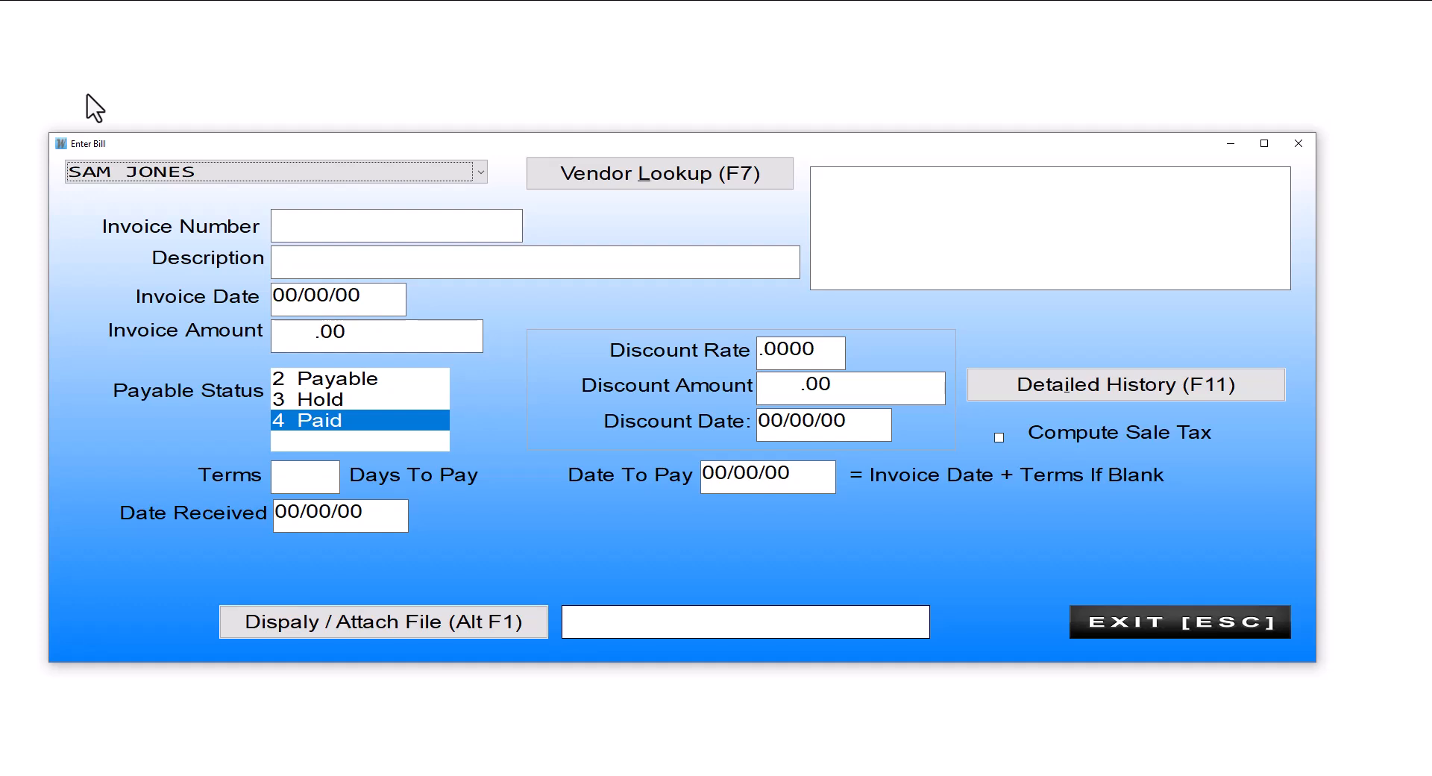
Close bill entry, leave Accounts Payable and open the General Ledger module.
left_click(1168, 617)
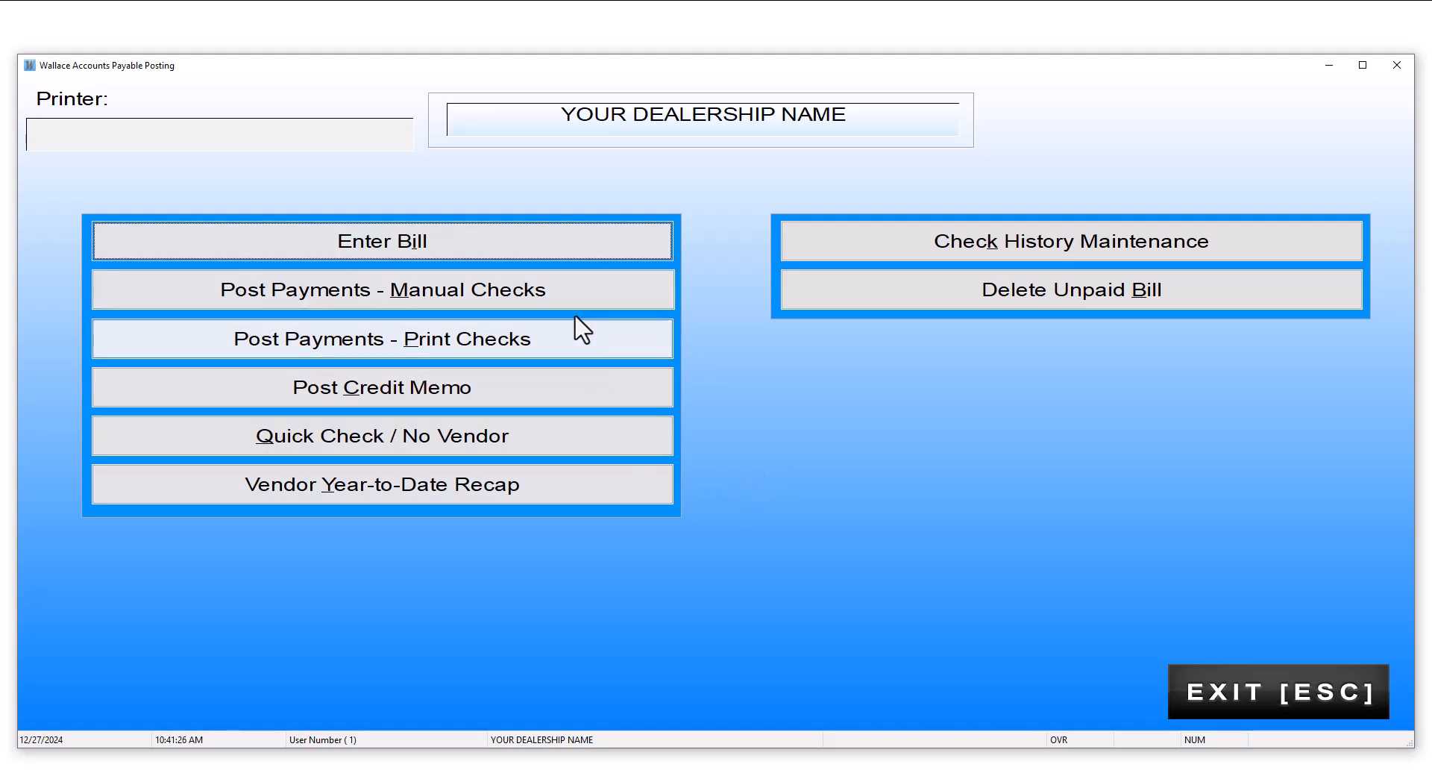
key("Escape")
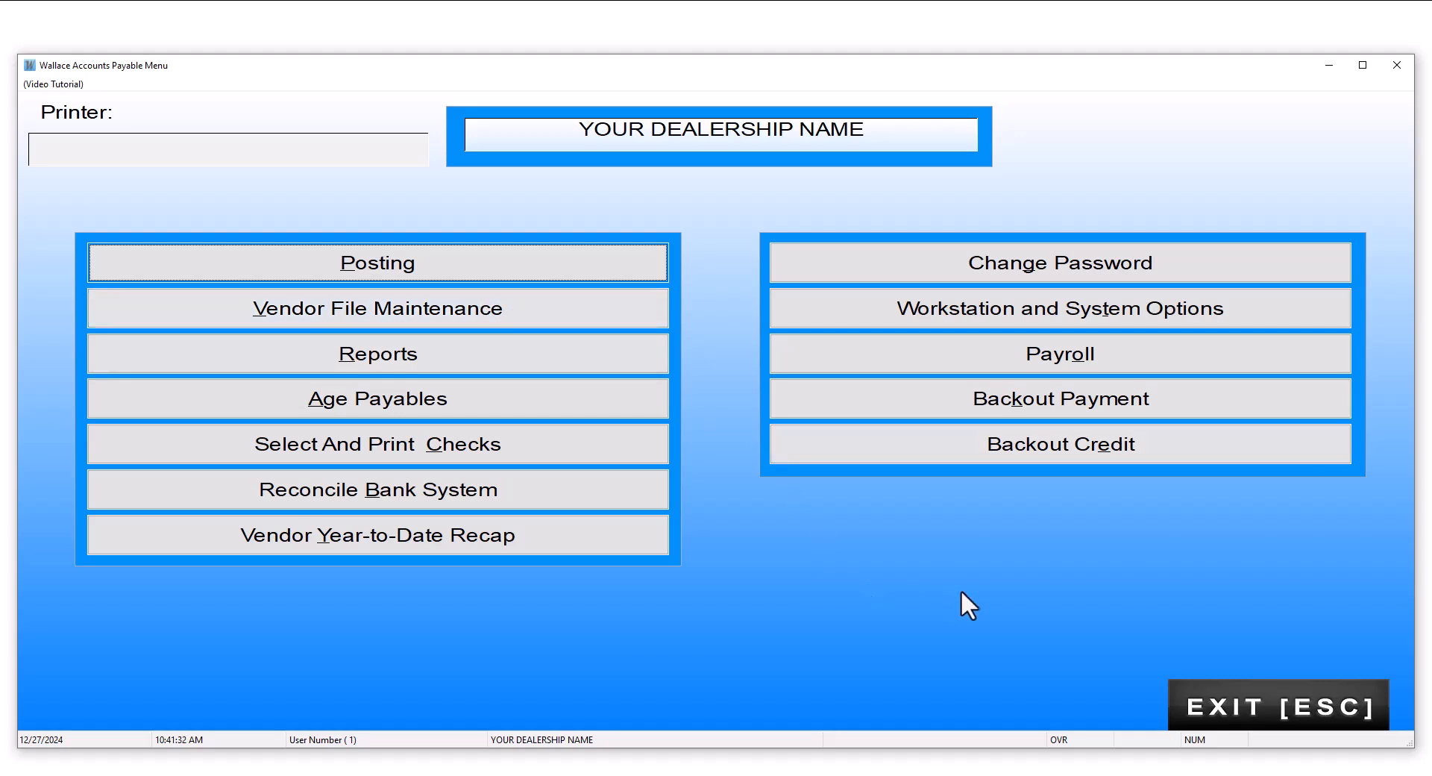
key("Escape")
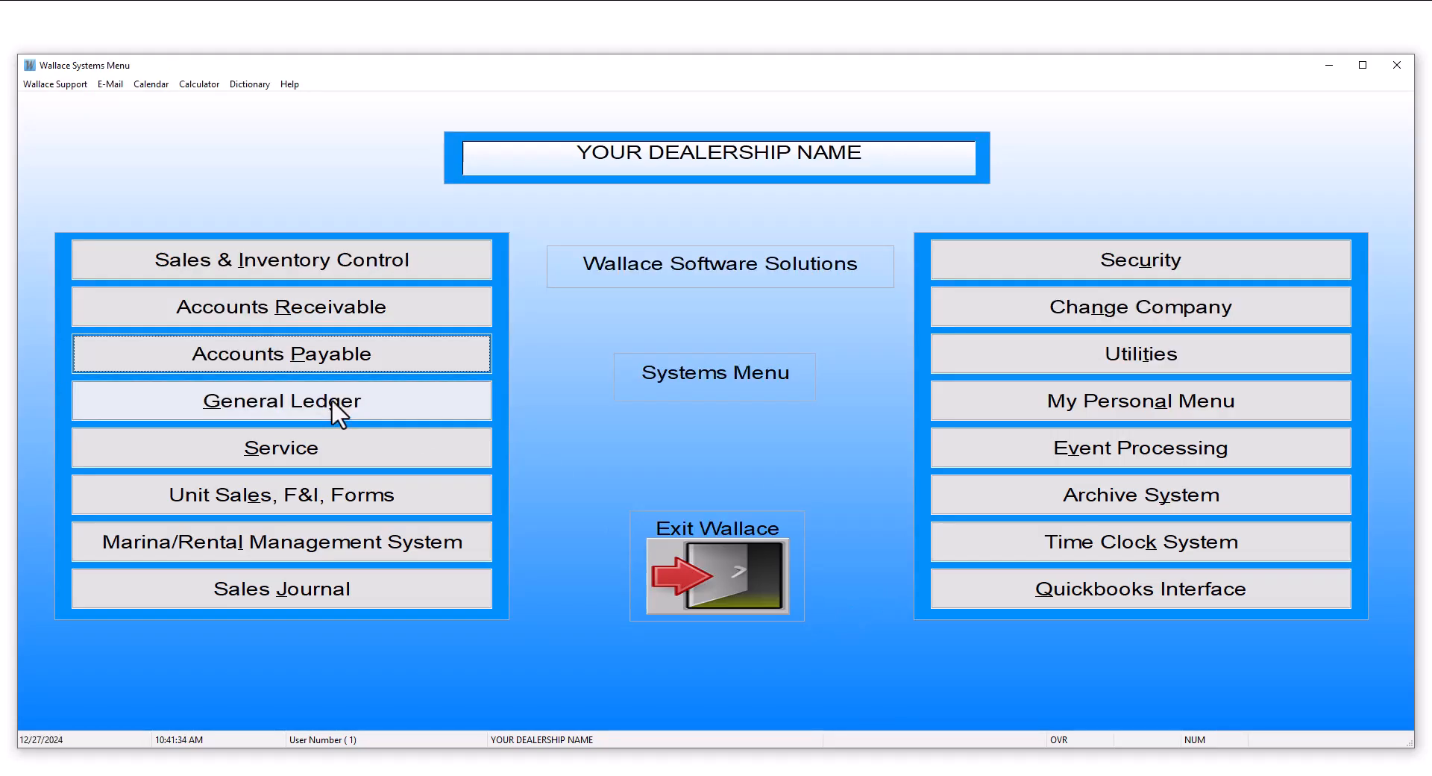
left_click(340, 410)
left_click(1277, 611)
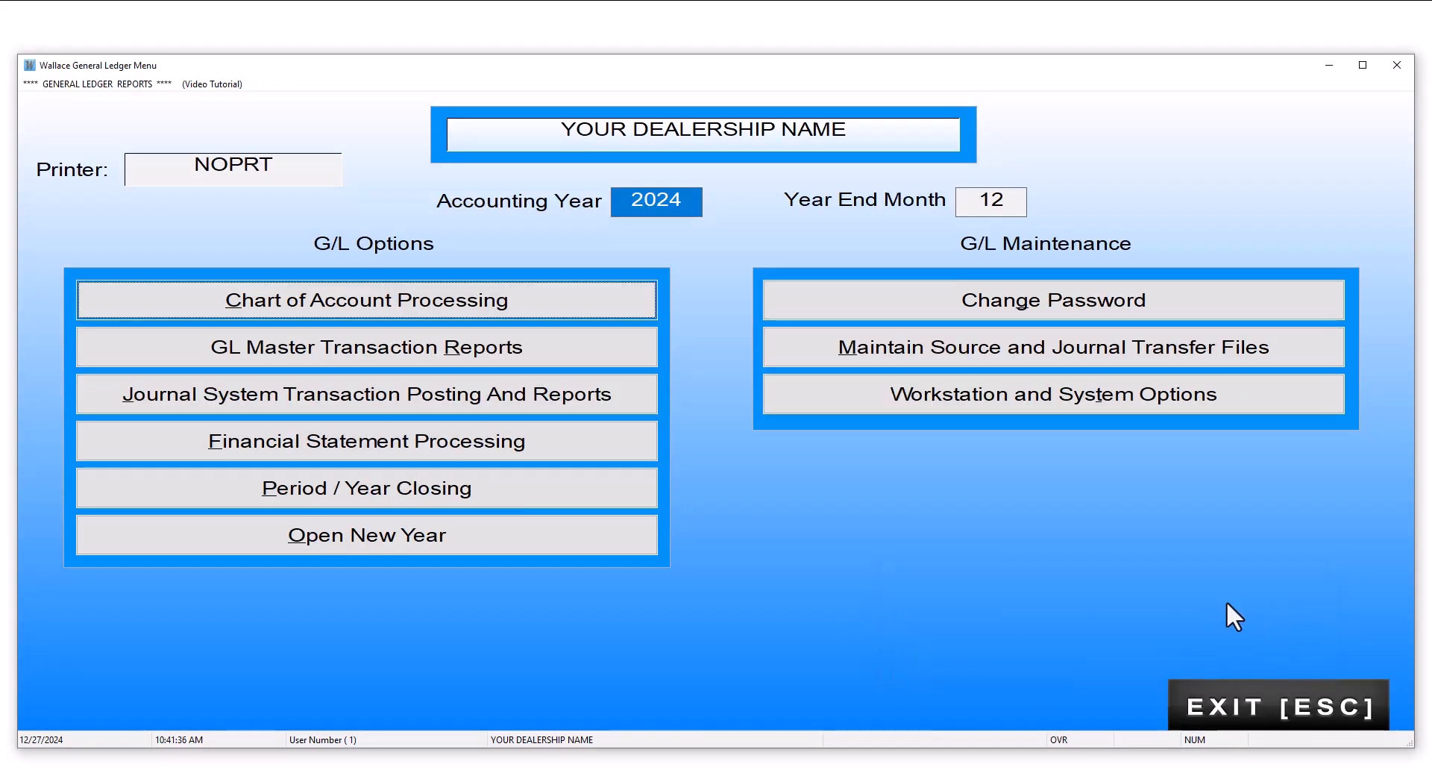
Open the Format6 A/P Auto maintenance screen for source and journal transfer files.
left_click(946, 360)
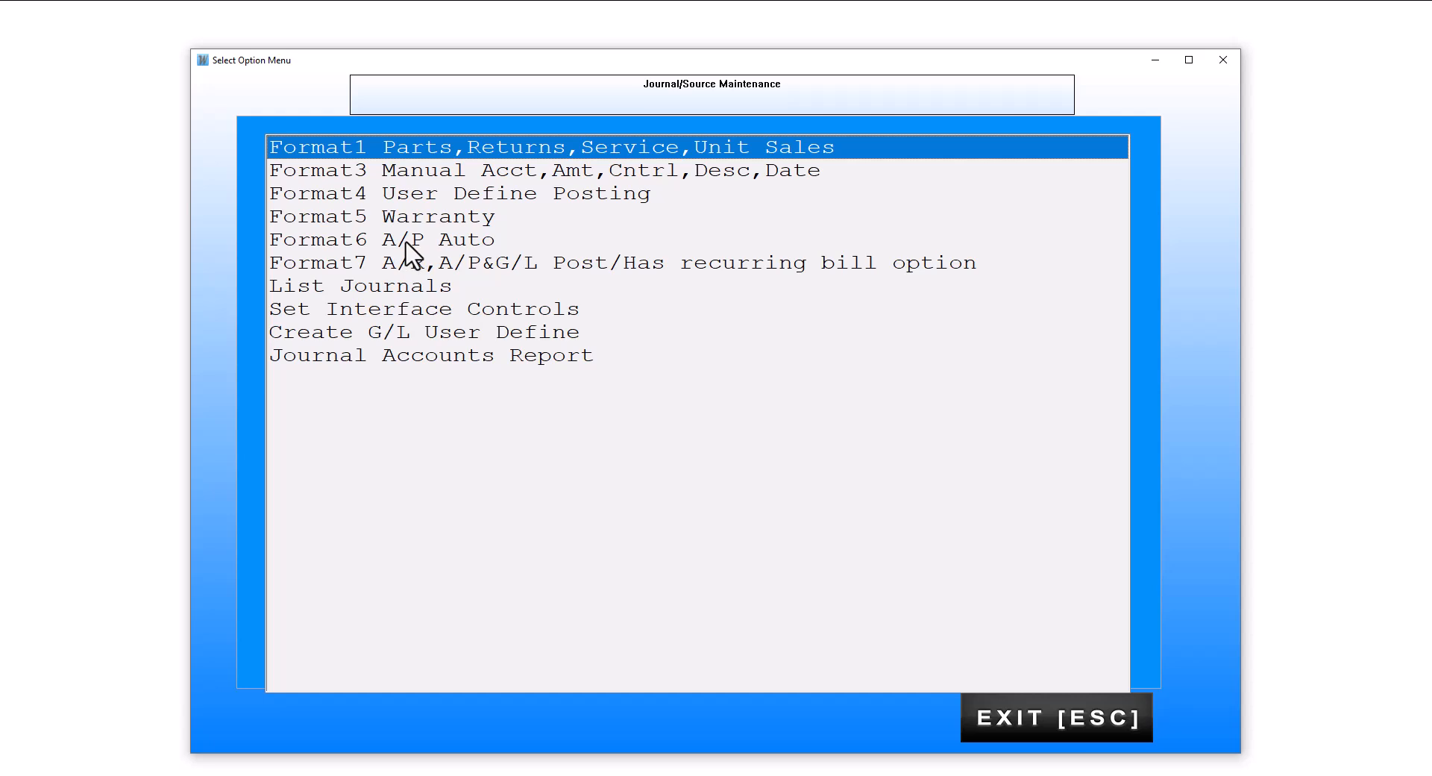
key("Down")
key("Down")
key("Down")
key("Down")
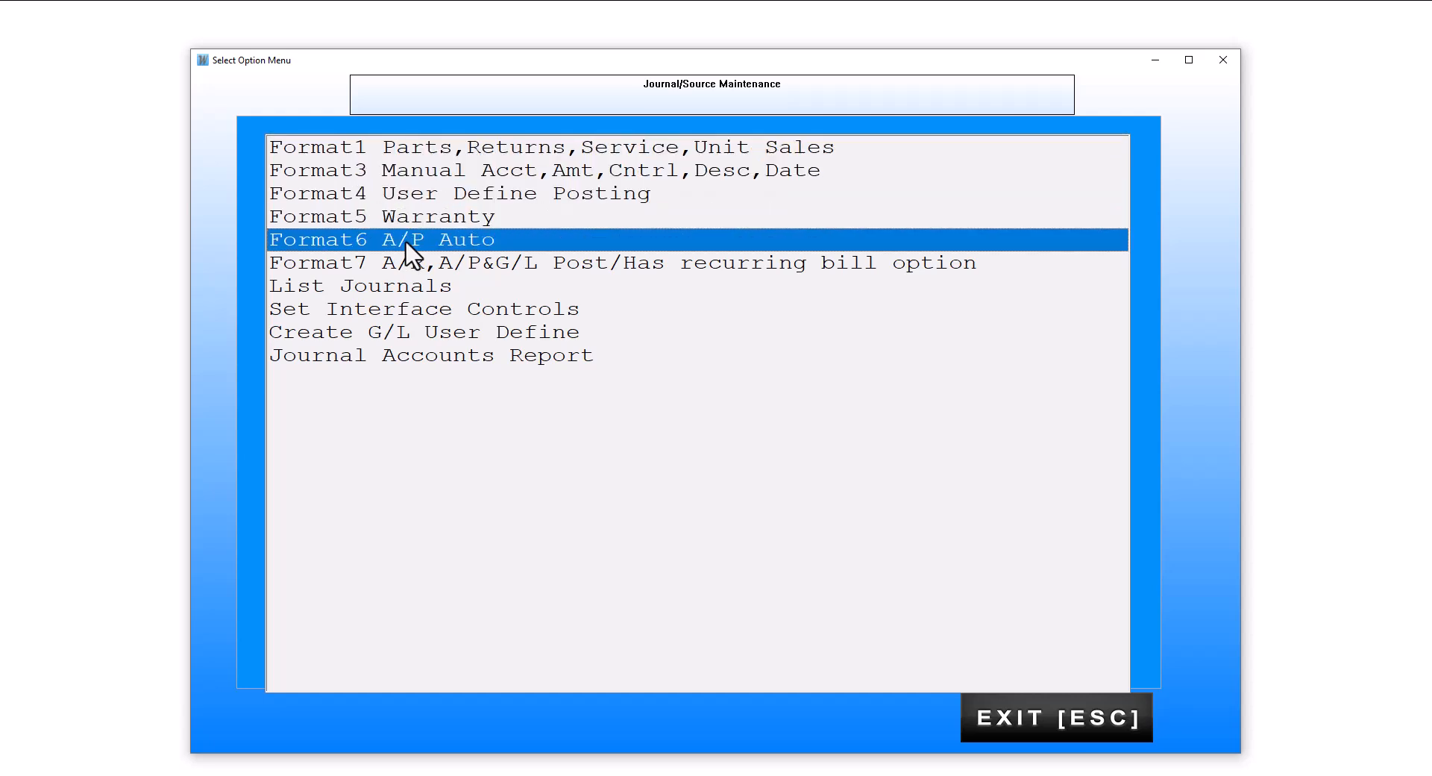
key("Return")
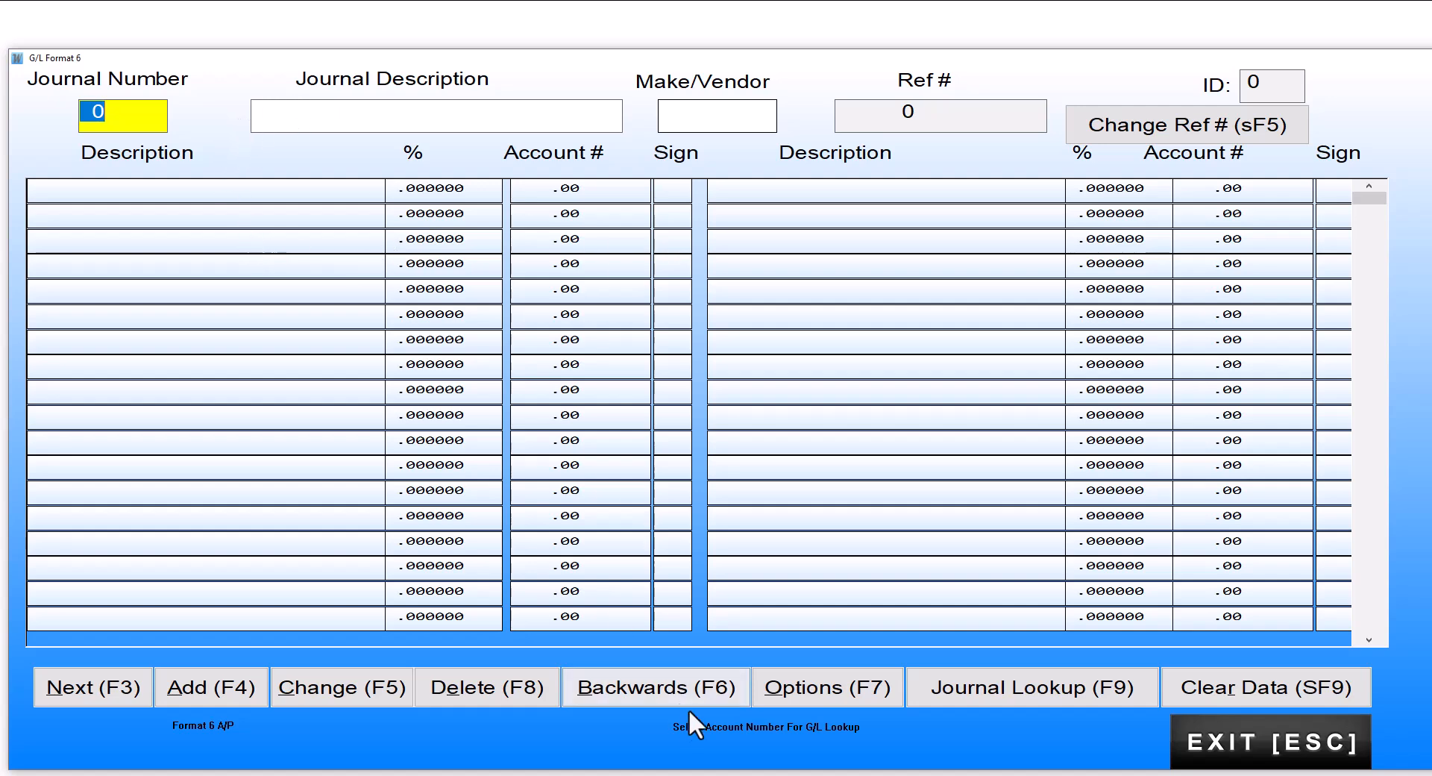
Look up the PAYROLL journal with number 7 and make PAY, and load it into the Format 6 screen.
left_click(983, 687)
scroll(351, 269, "down", 8)
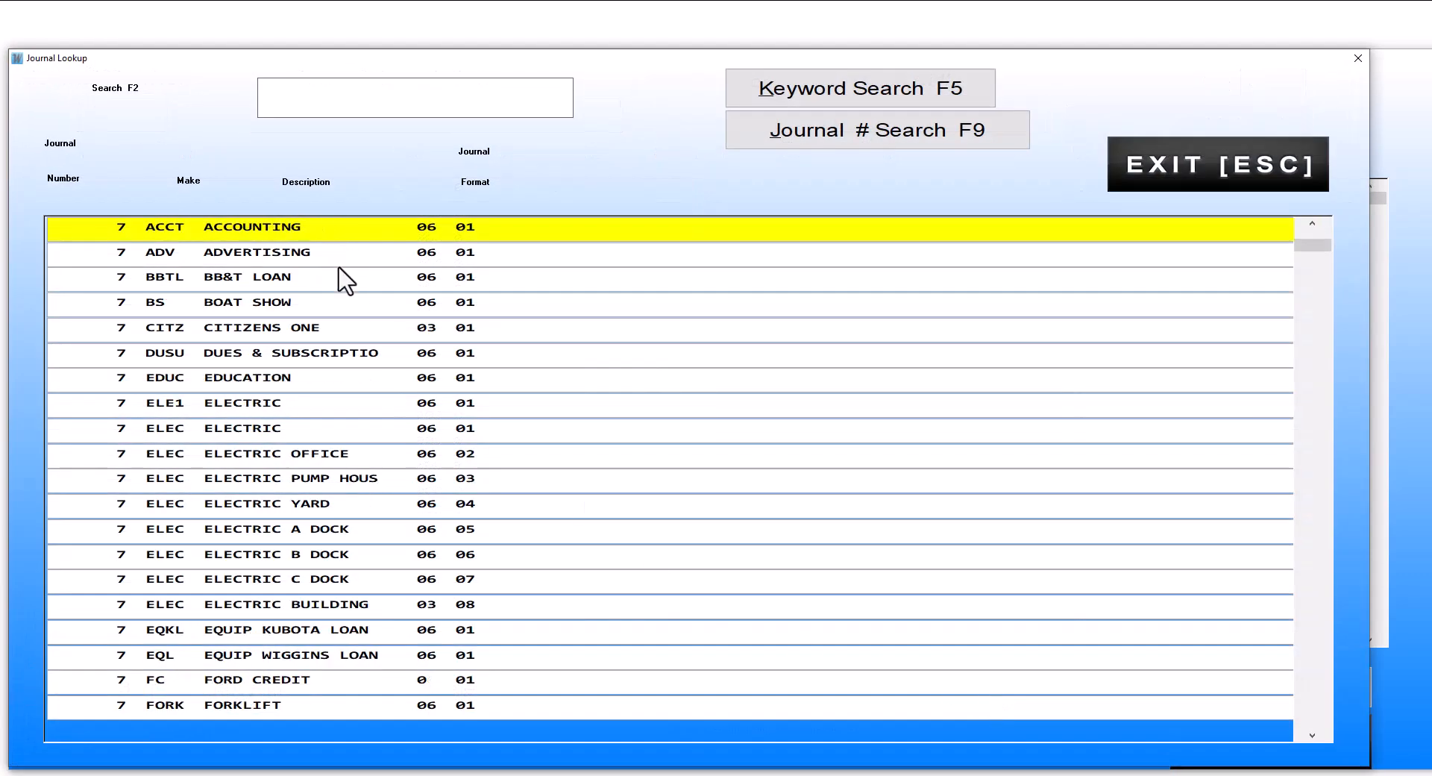
scroll(347, 298, "down", 19)
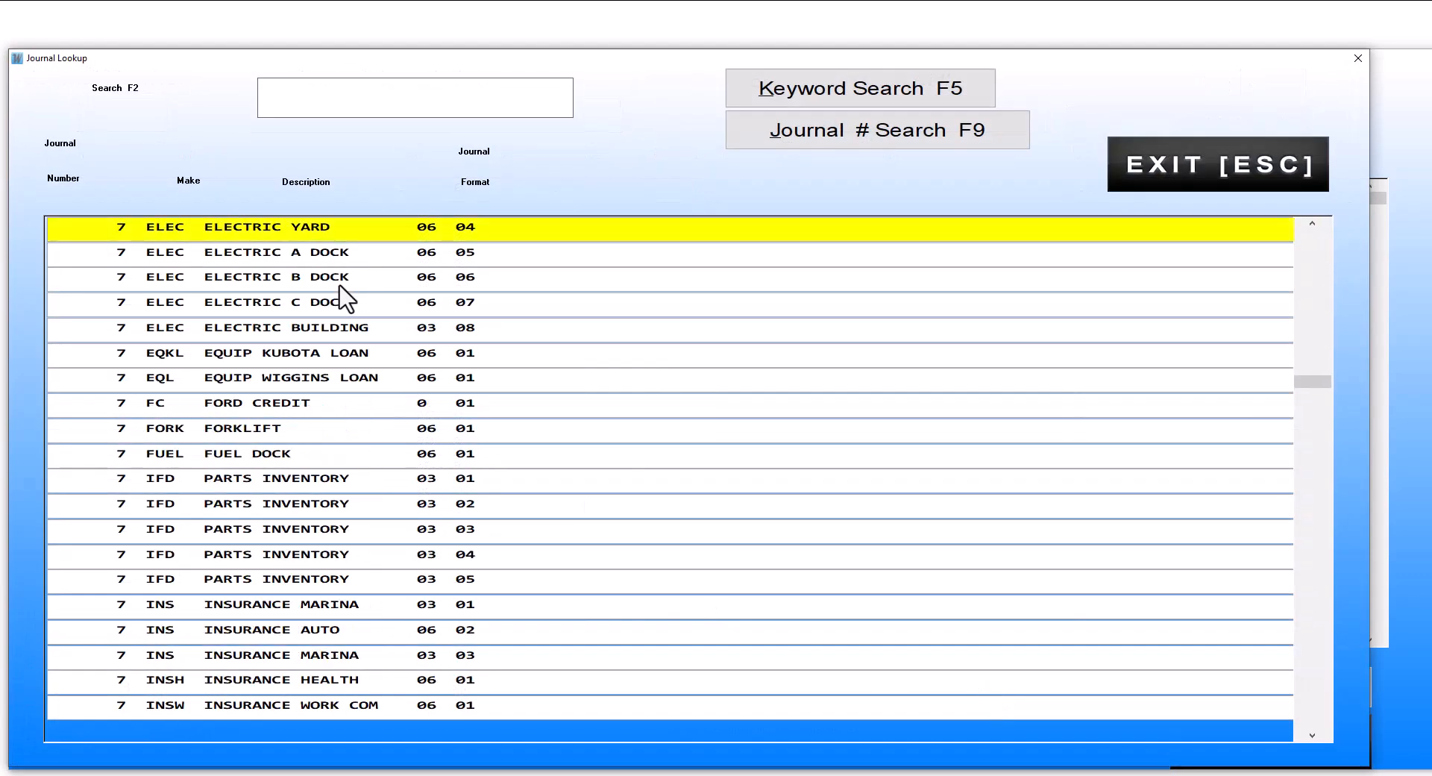
scroll(339, 296, "down", 4)
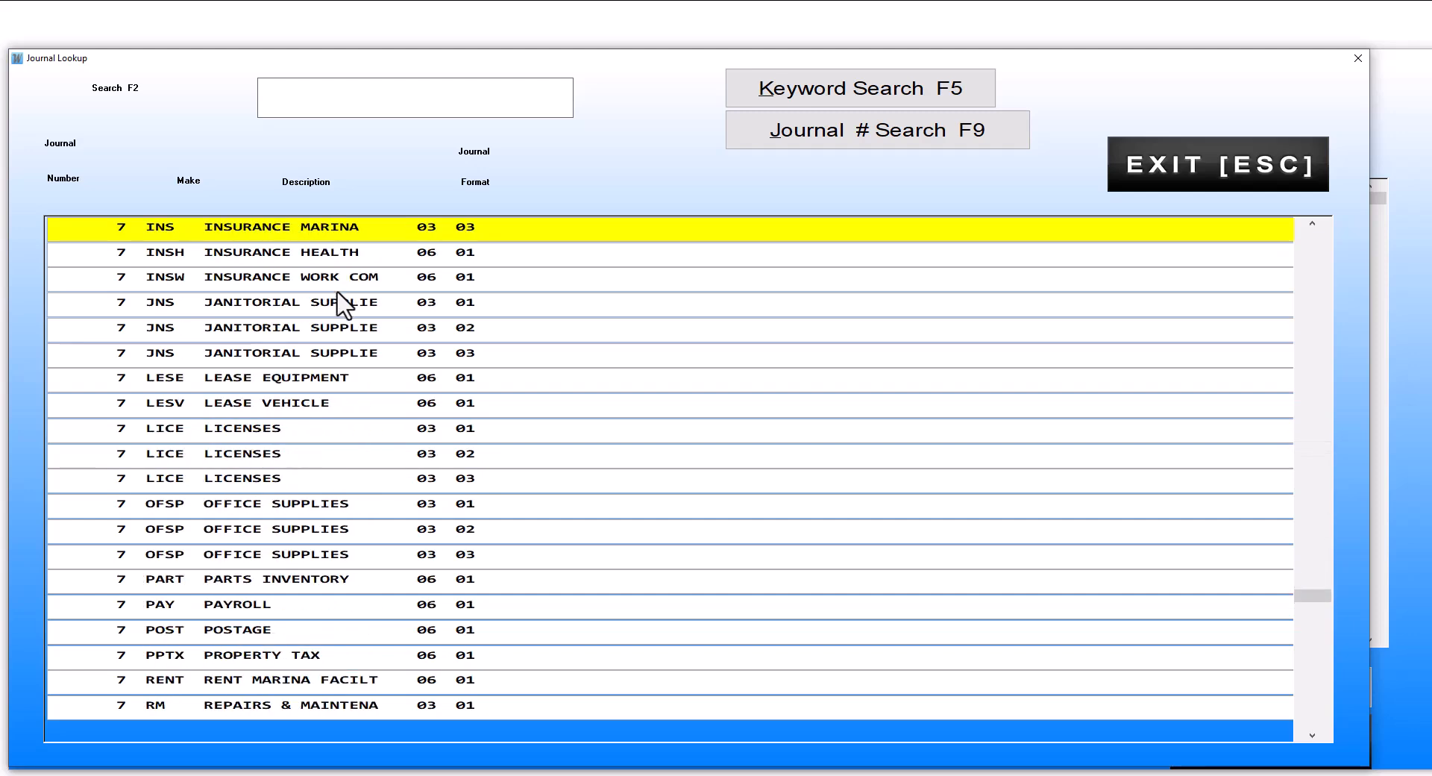
double_click(267, 554)
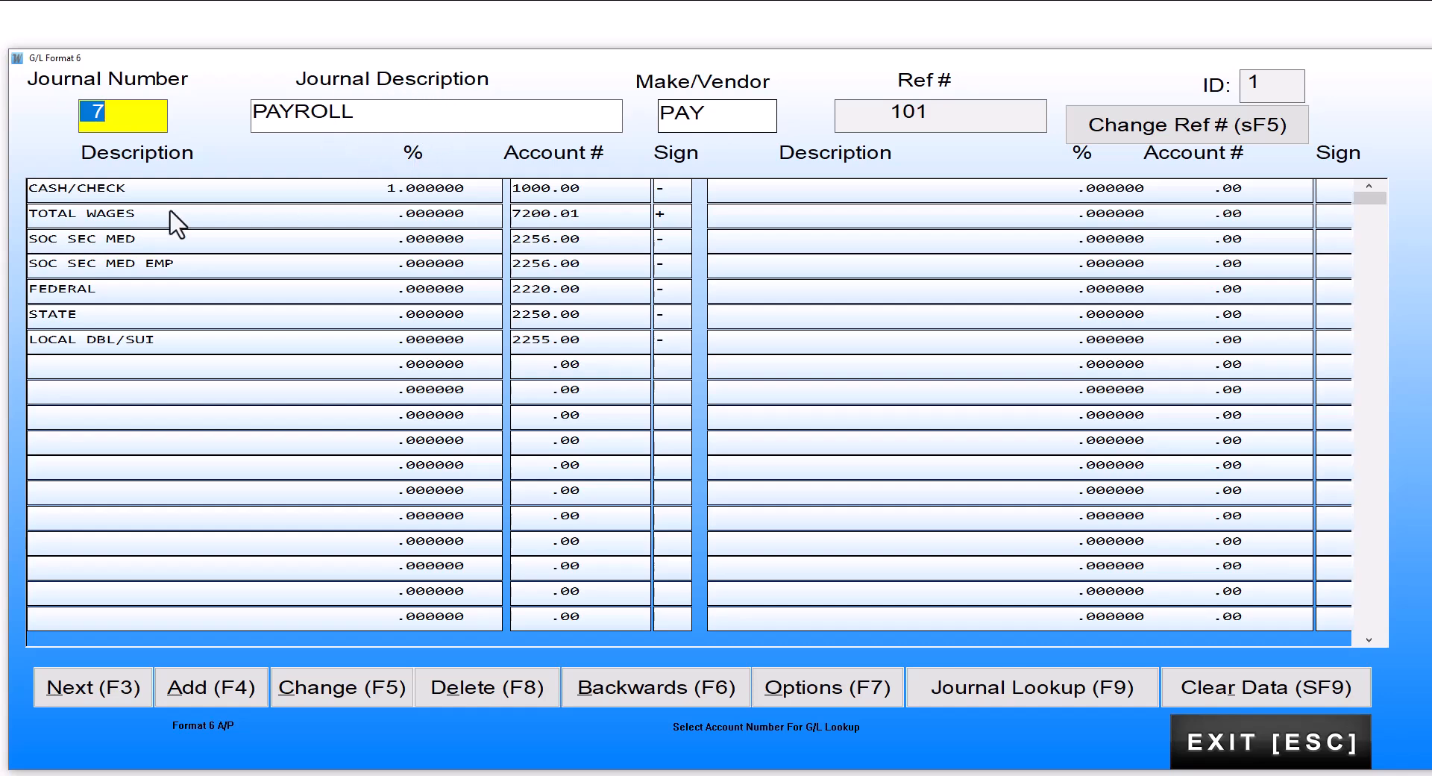
Assign account 1000.00 BANK OF USA CHECKING to the first blank line below LOCAL DBL/SUI in the payroll journal.
left_click(83, 373)
left_click(73, 399)
left_click(64, 423)
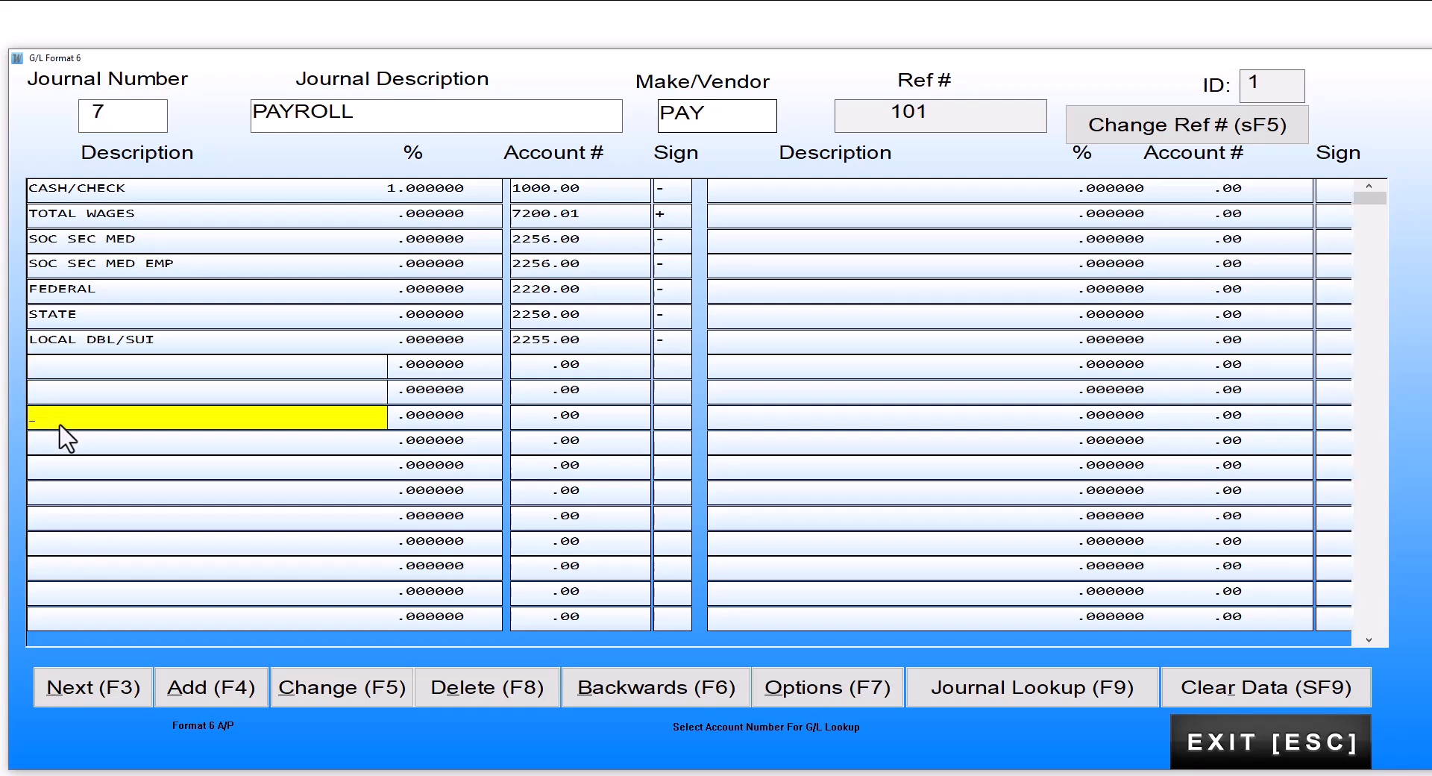
left_click(63, 446)
left_click(575, 370)
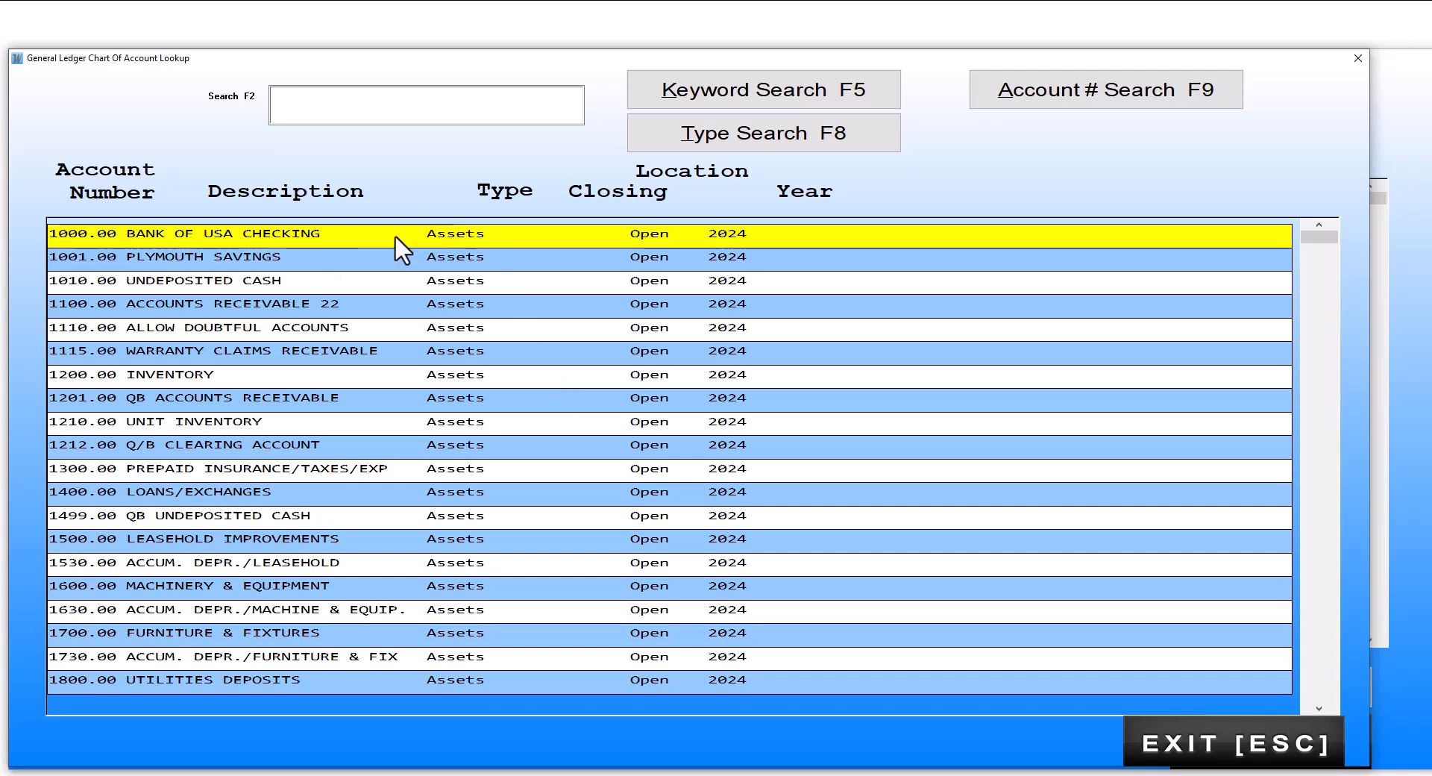
double_click(454, 235)
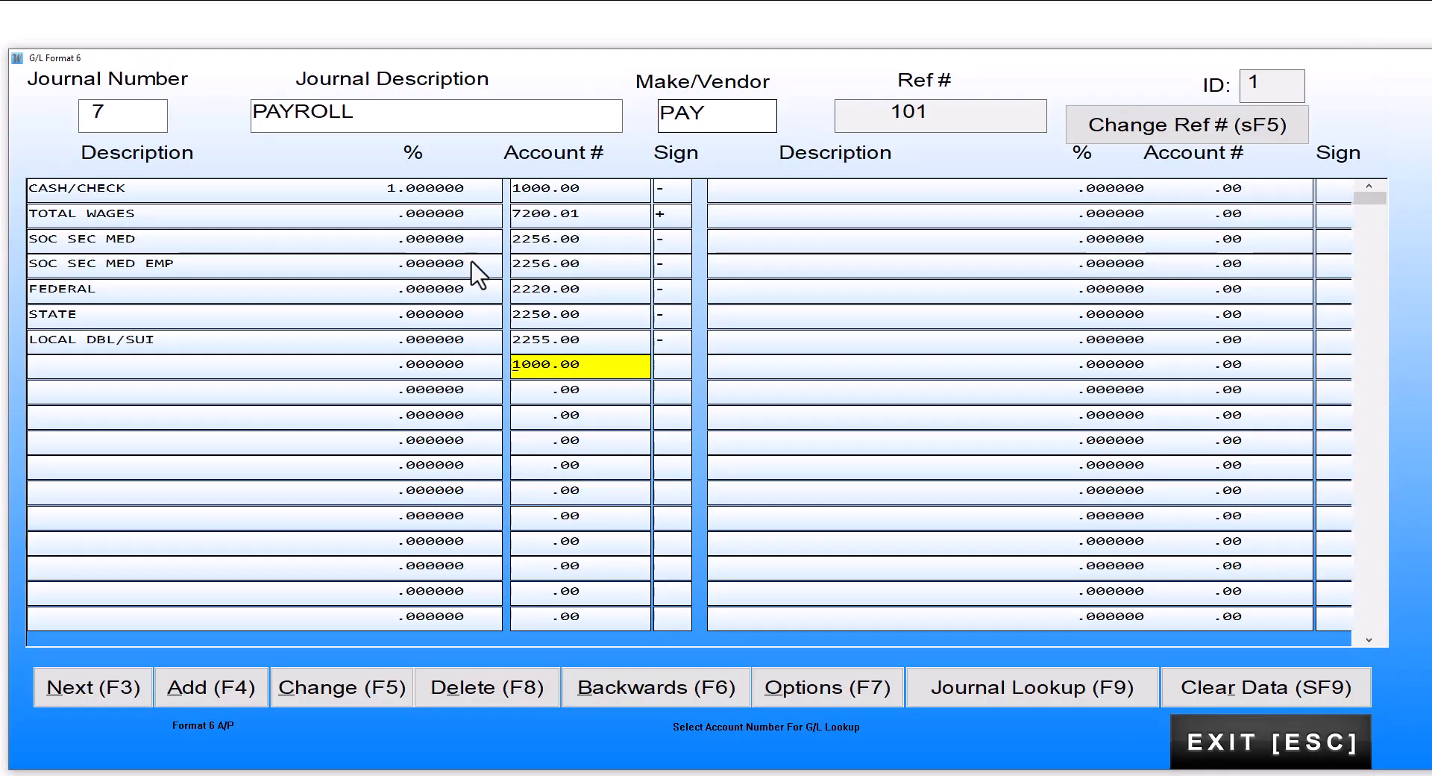
Browse the chart of accounts for the next blank line without choosing one, and return to the General Ledger menu without saving the journal.
left_click(537, 391)
scroll(440, 513, "down", 3)
scroll(444, 626, "down", 3)
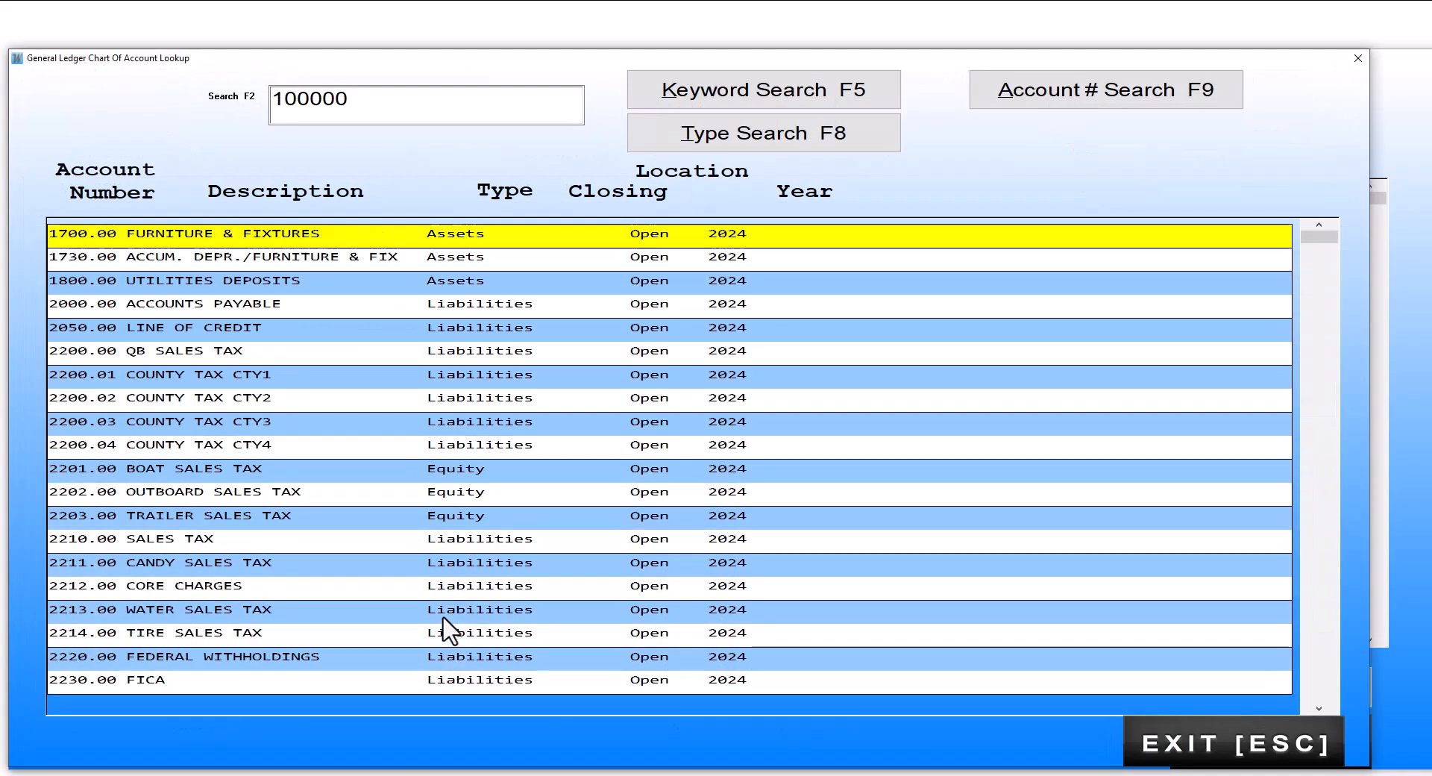
key("Escape")
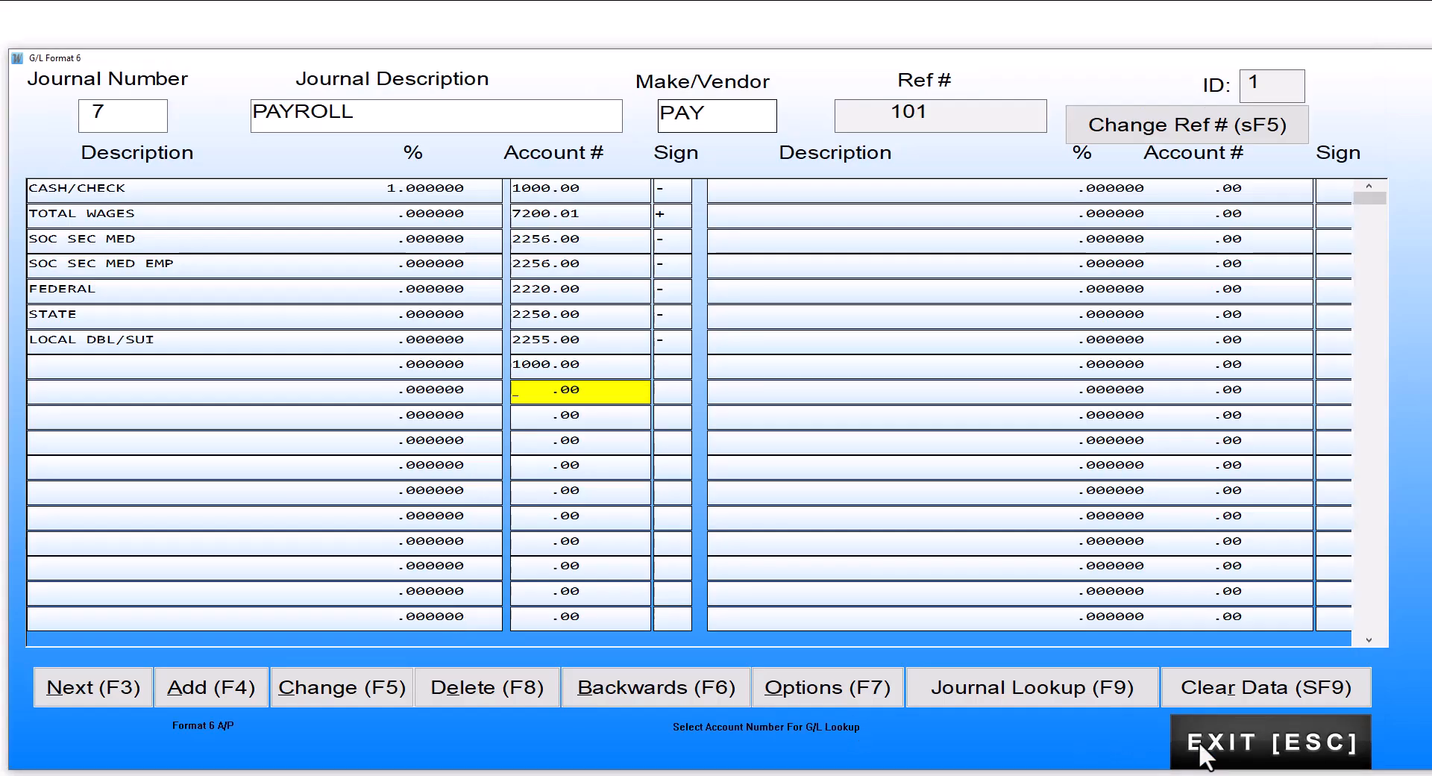
left_click(1231, 752)
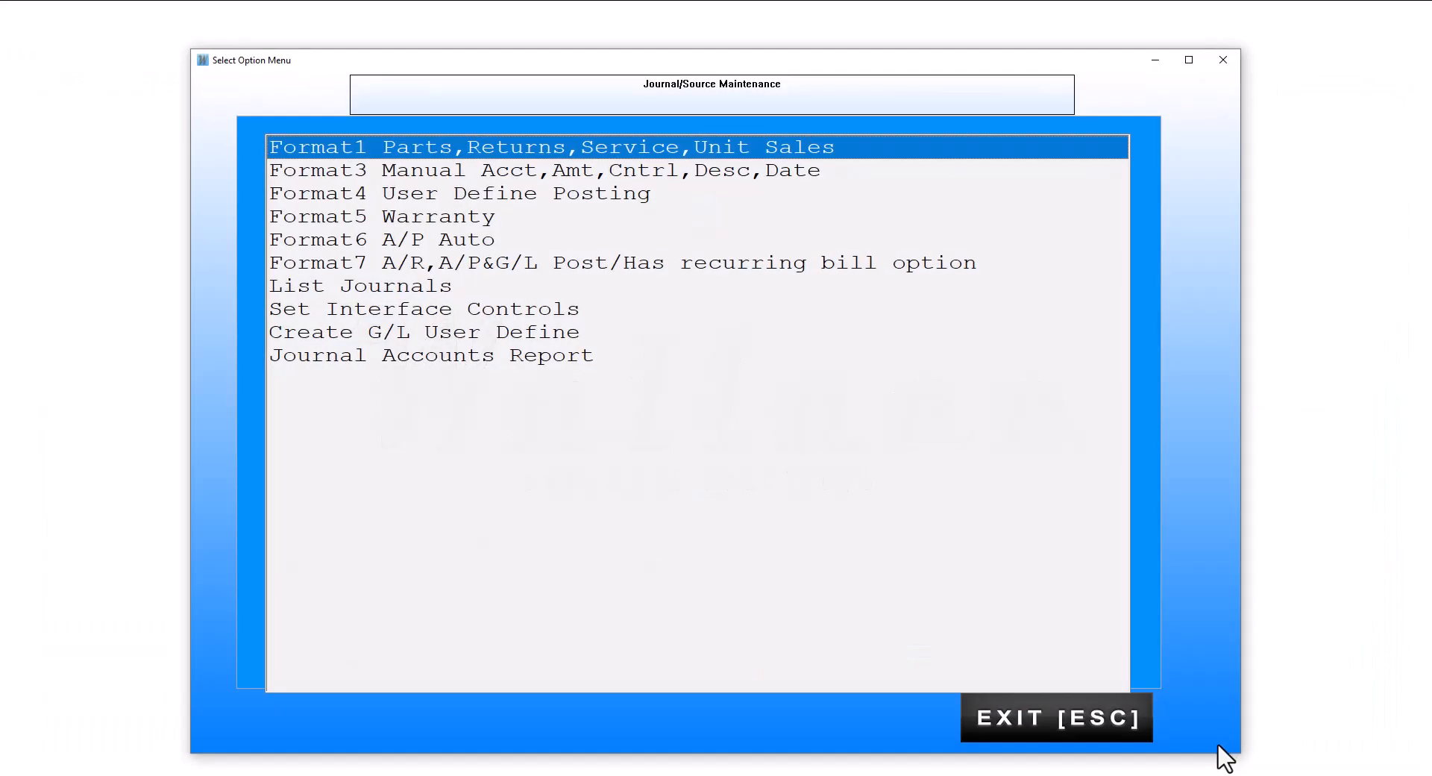
key("Escape")
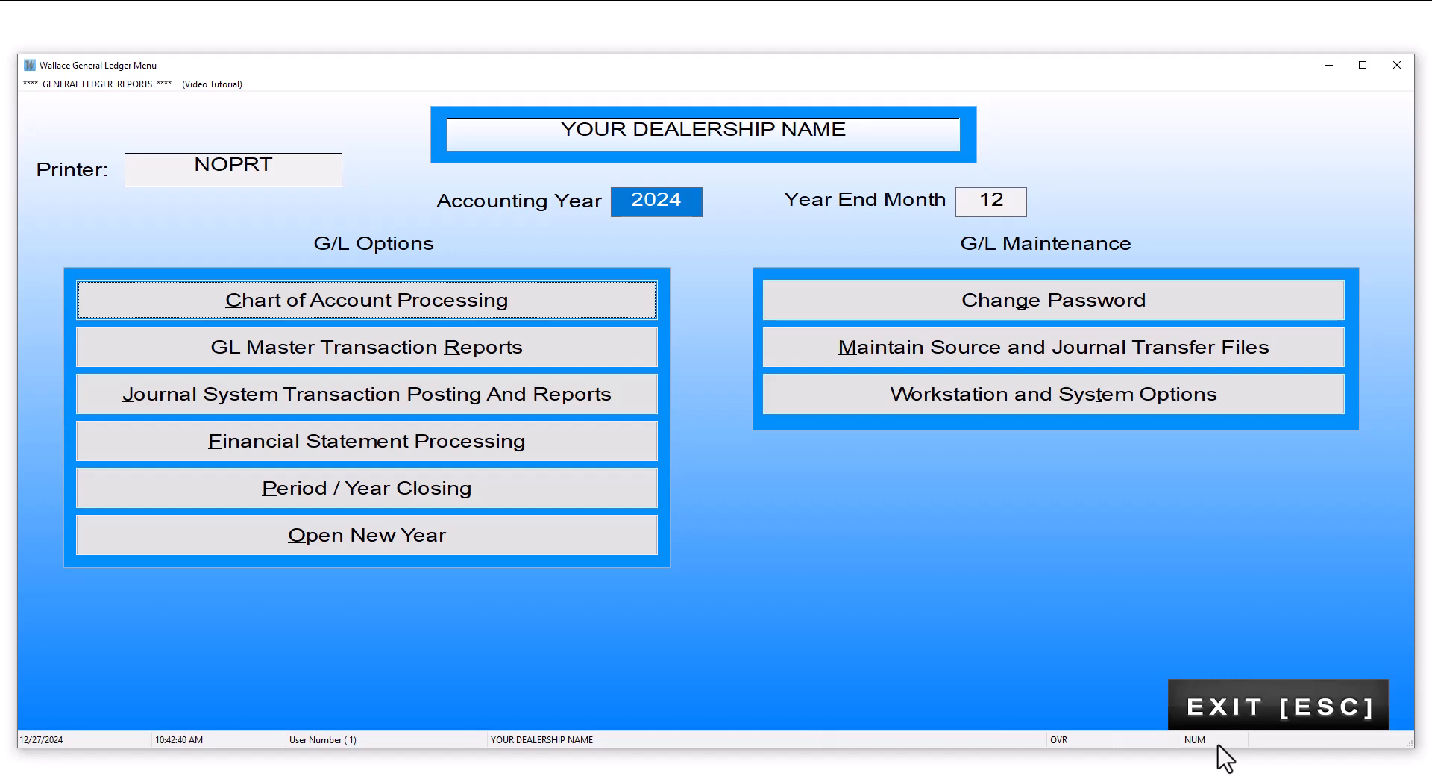